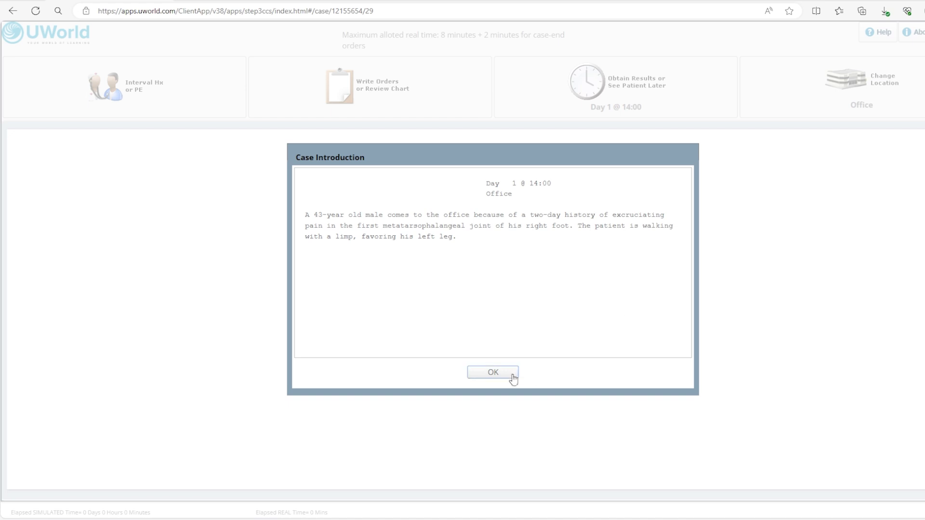
Step: Review the case introduction, initial vital signs and the full initial history through the review of systems
click(496, 376)
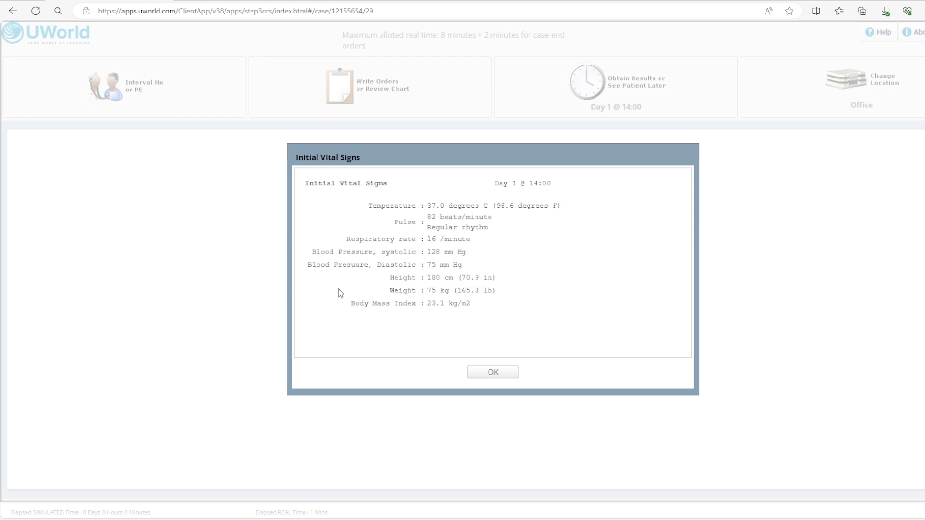
click(510, 374)
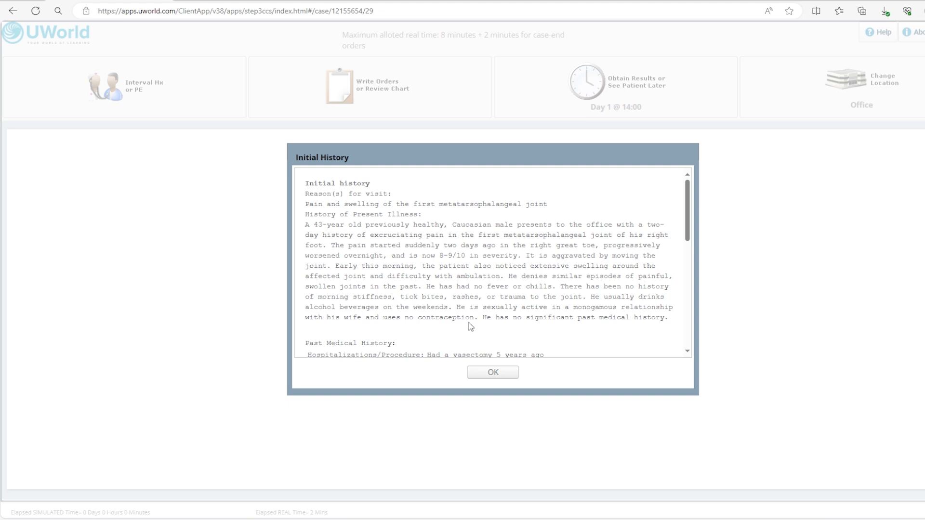
scroll(604, 326, down, 3)
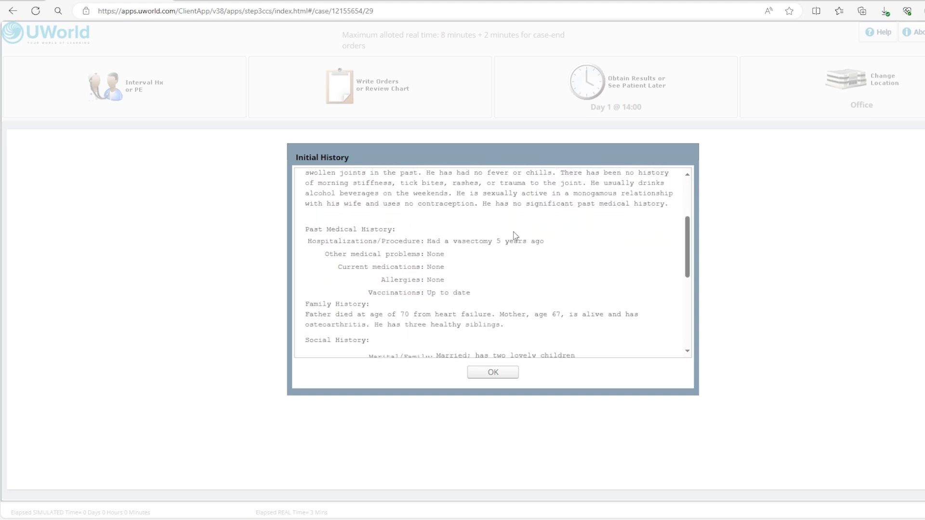
scroll(510, 238, down, 2)
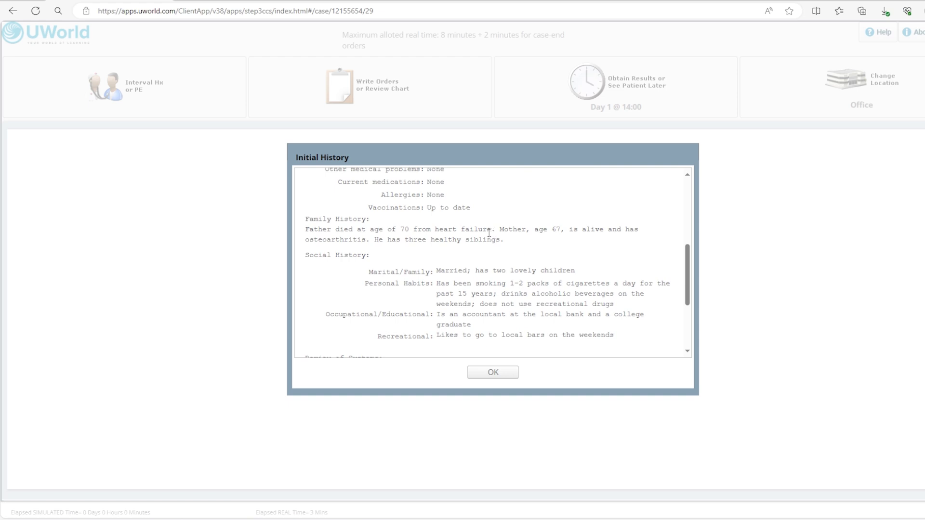
scroll(489, 233, down, 1)
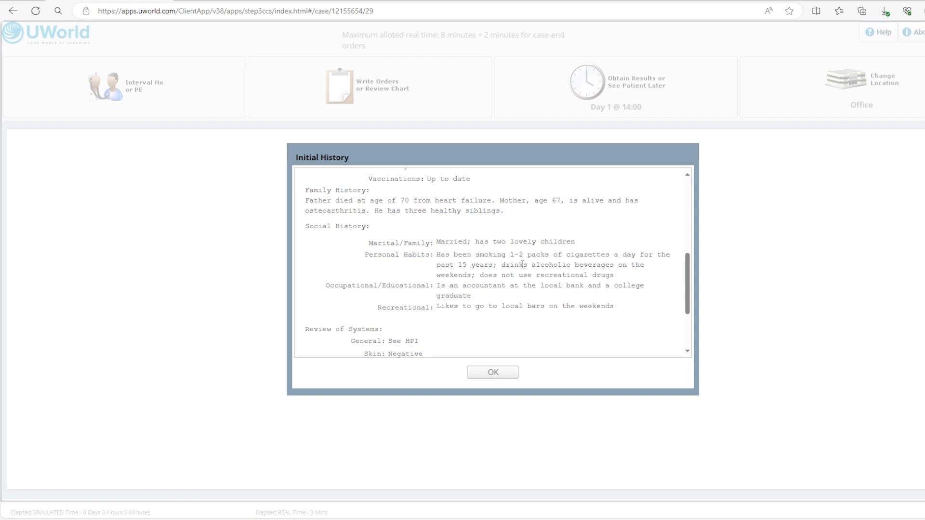
scroll(522, 265, down, 2)
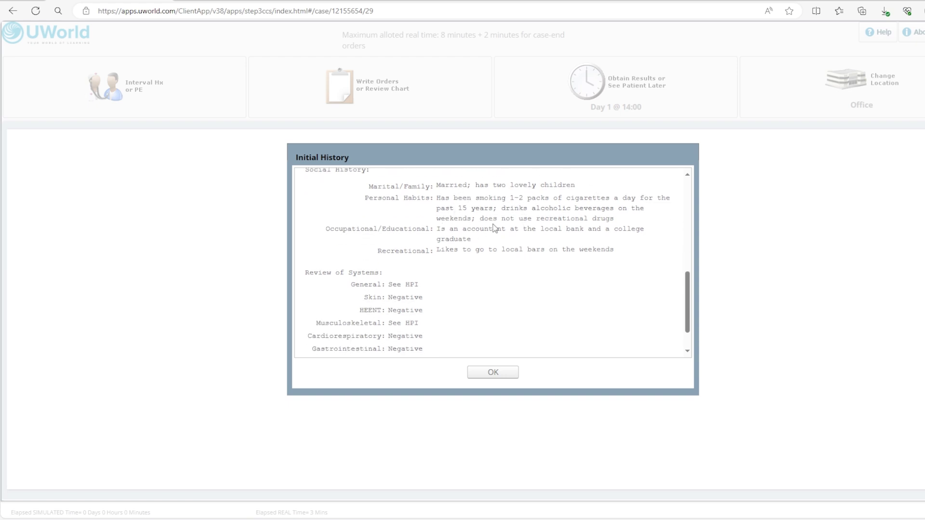
scroll(491, 229, down, 2)
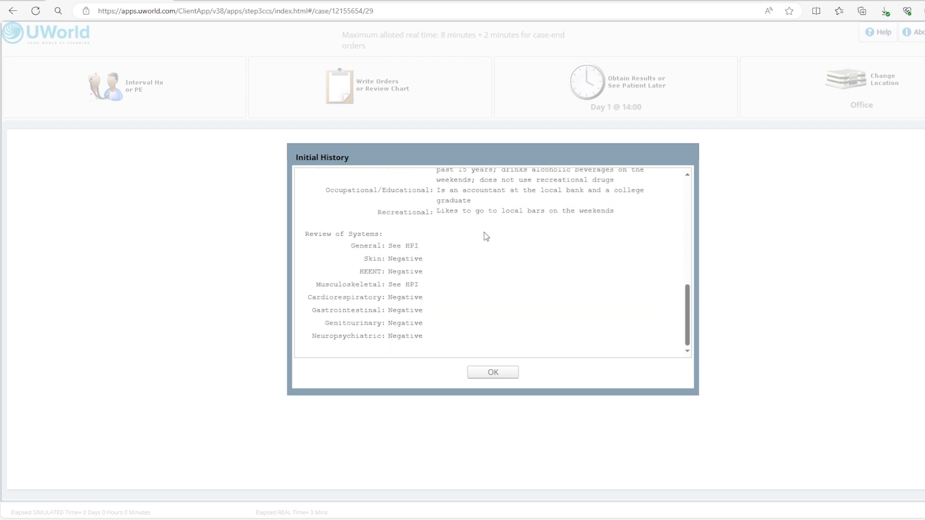
click(499, 375)
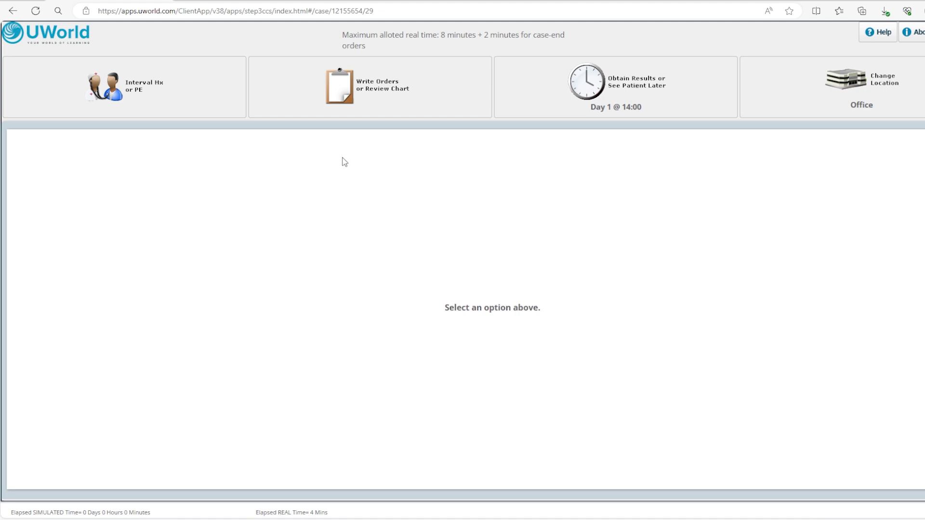
Step: Perform a physical exam of General Appearance, Skin, Lymph Nodes, HEENT/Neck, Chest/Lungs, Heart/Cardiovascular, Abdomen, Genitalia and Extremities/Spine
click(129, 97)
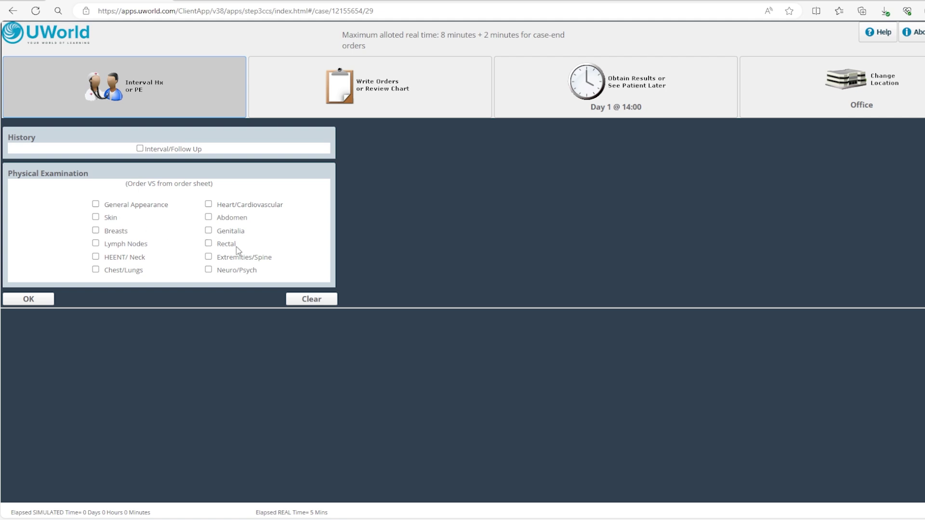
click(96, 205)
click(96, 218)
click(96, 243)
click(96, 257)
click(96, 270)
click(209, 204)
click(209, 217)
click(209, 230)
click(208, 256)
click(44, 299)
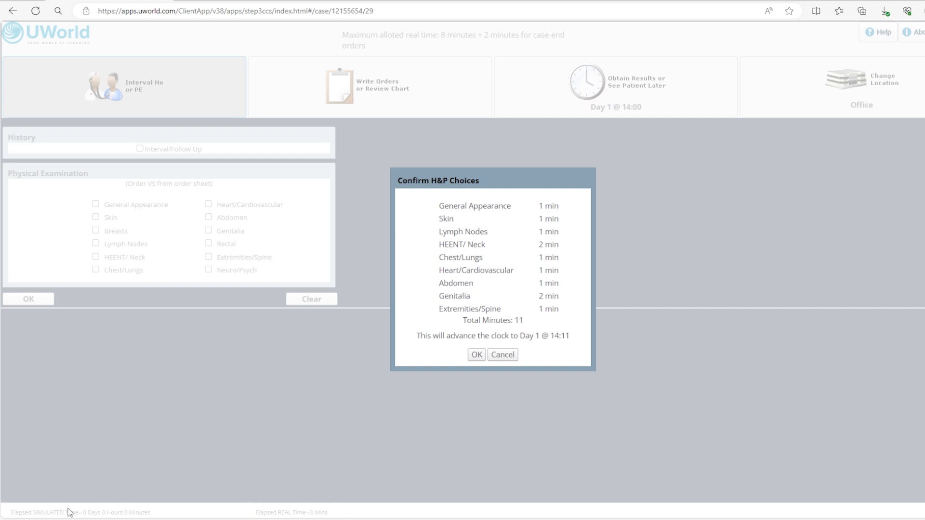
click(476, 355)
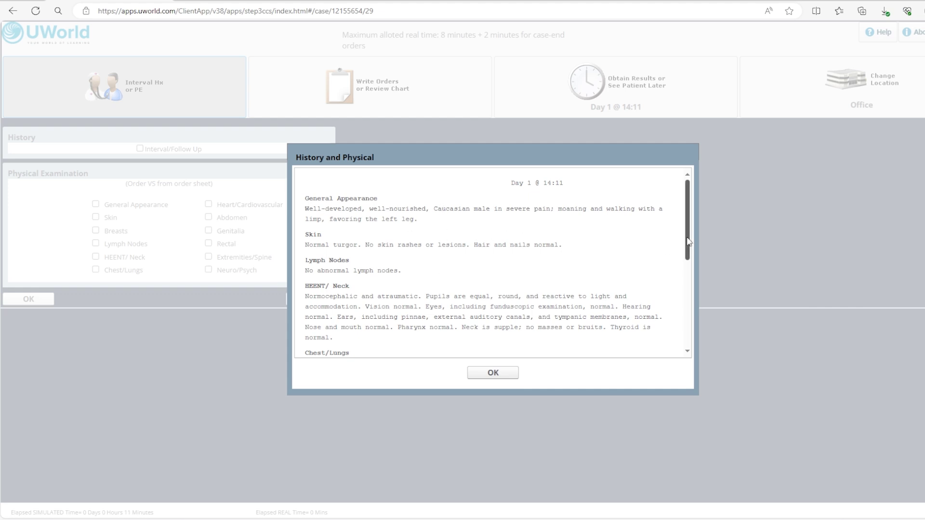
Step: Read through the history and physical findings down to Extremities/Spine and close the report
drag(688, 241, 688, 328)
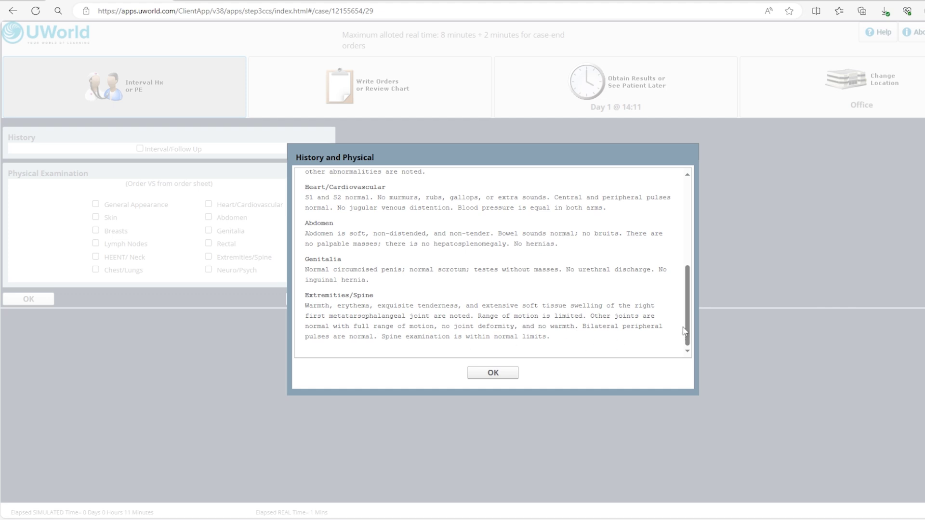
drag(684, 332, 700, 230)
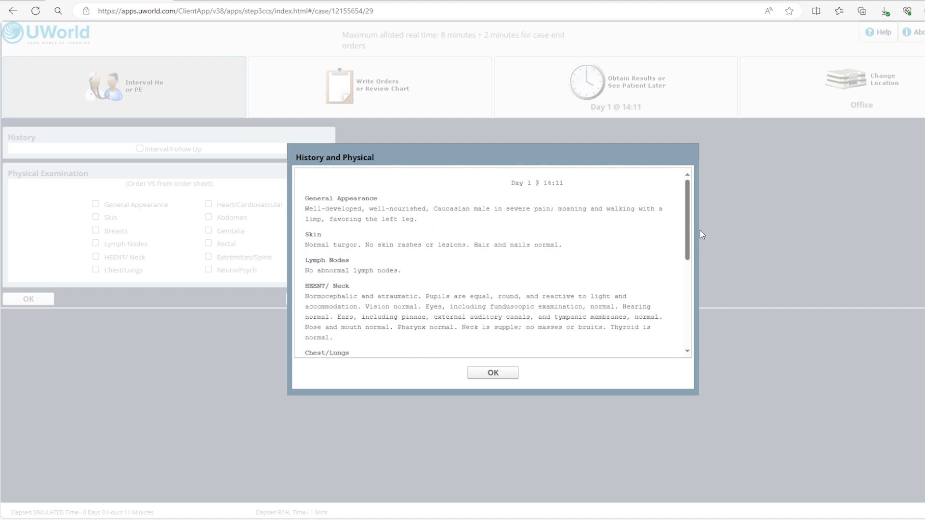
click(470, 376)
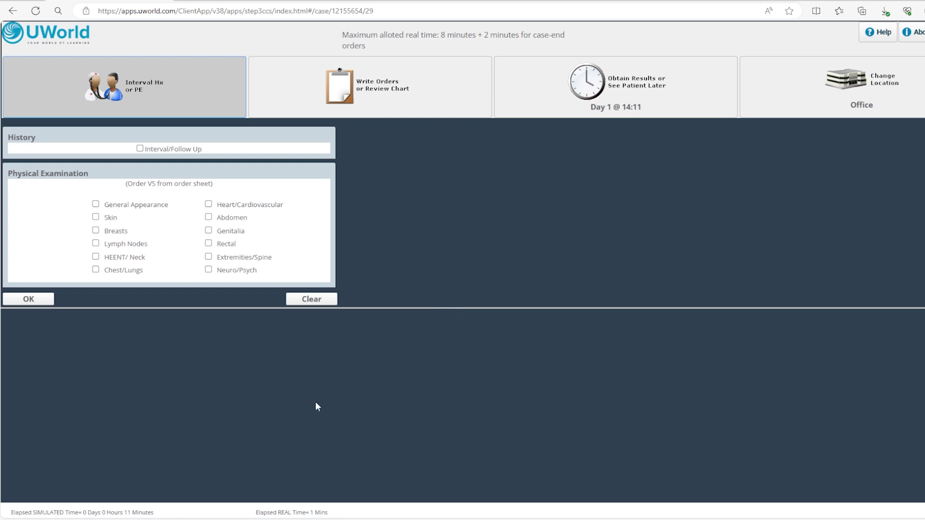
Step: Start a new order entry listing cbc, bmp, esr, crp and foot xrays on separate lines
click(410, 100)
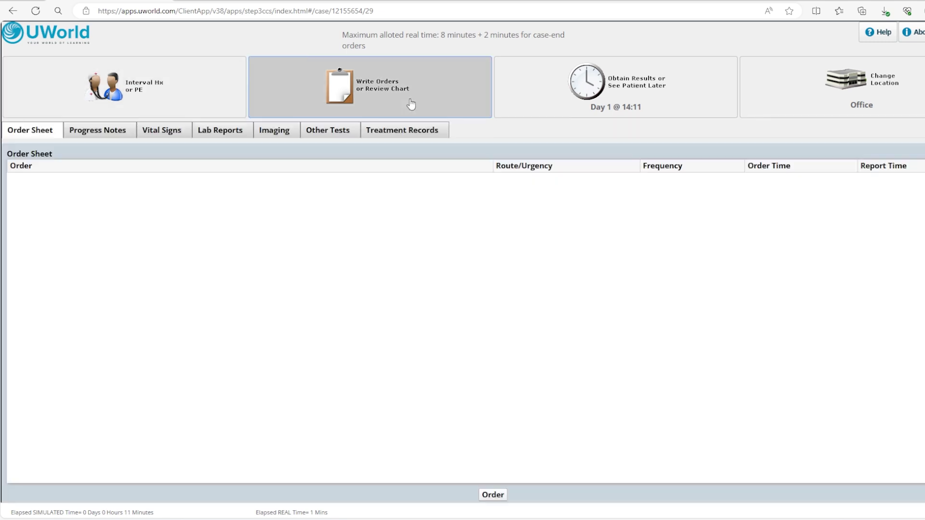
click(502, 496)
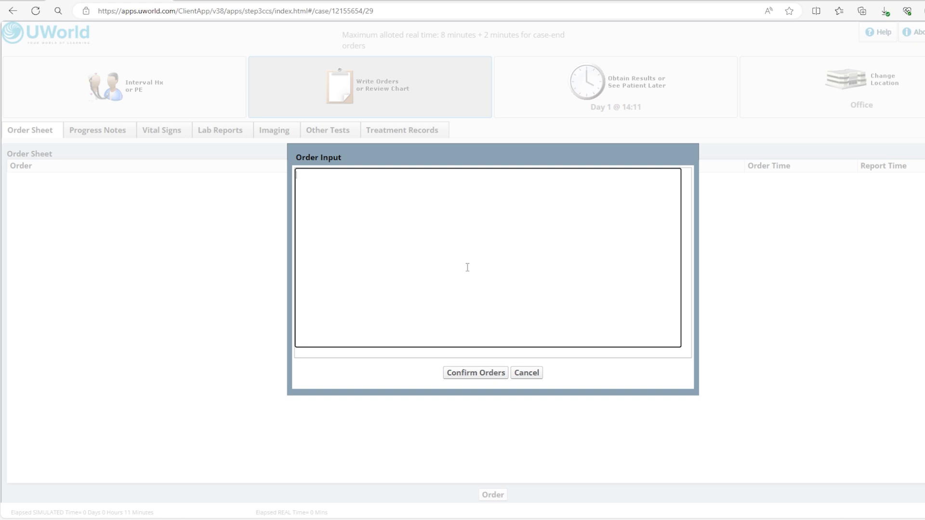
text(cbc)
key(Return)
text(bmp )
text(esr)
key(Return)
text(crp )
text(foot xrays)
key(Return)
Step: Add foot joint aspiration, synovial fluid gram stain and synovial fluid cell count to the order list
text(foot )
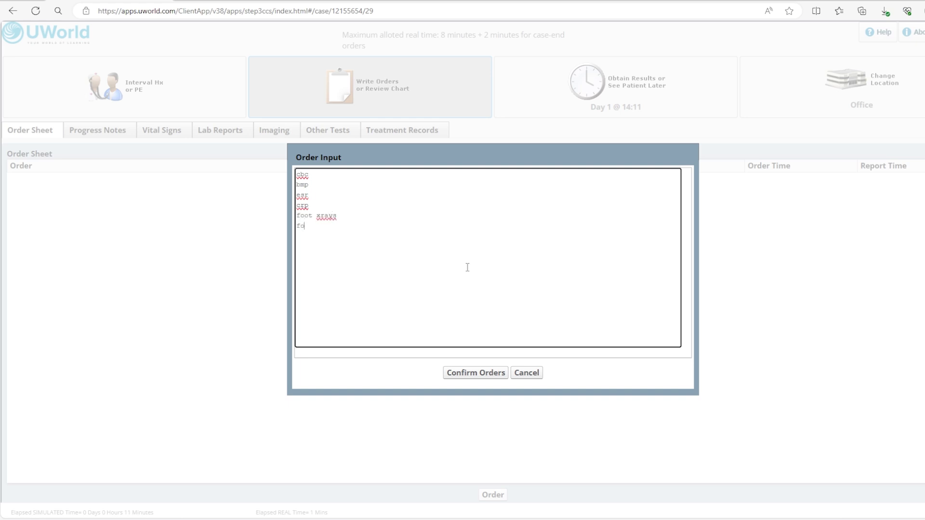
text(joint aspiration)
key(Return)
text(synovial fluid grr)
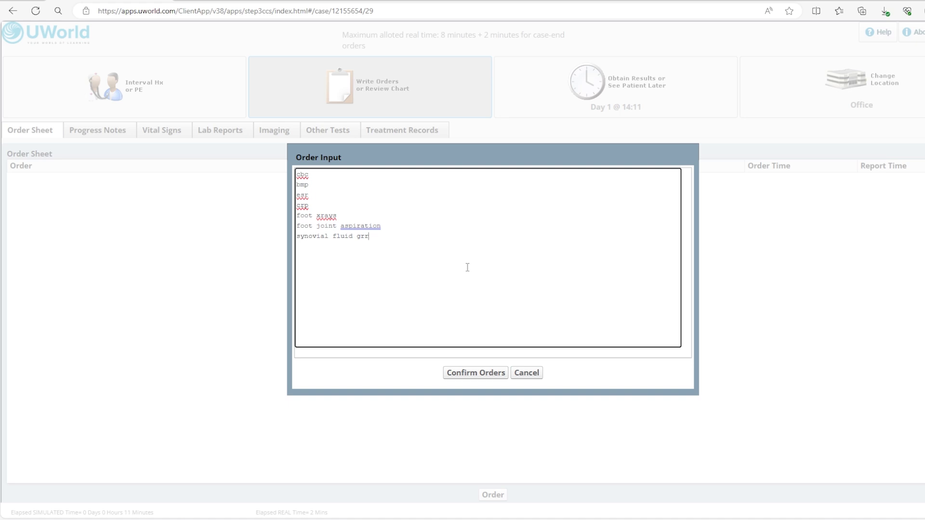
key(BackSpace)
text(am stain)
key(Return)
text(synovial fluid cell count)
key(Return)
Step: Add synovial fluid glucose, synovial fluid crystals and a general synovial fluid line to the order list
text(synovial fluid )
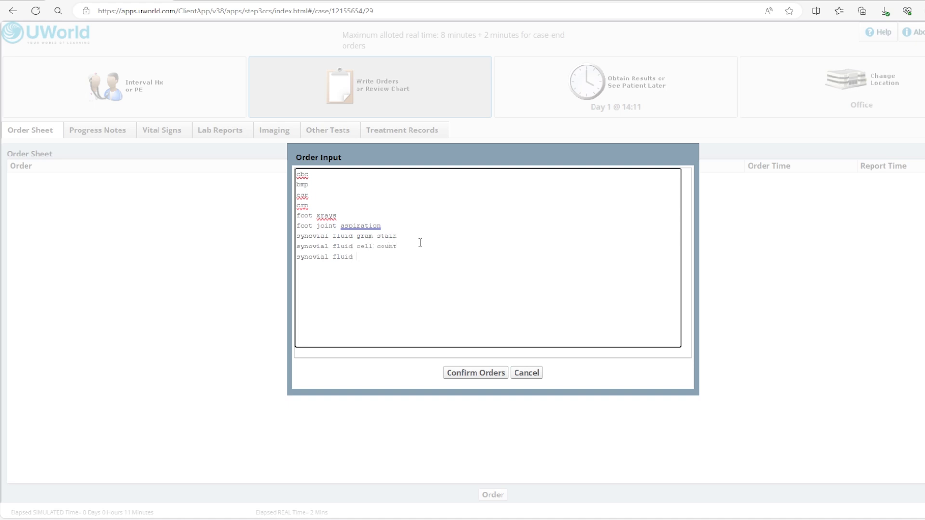
text(glucose)
key(Return)
text(synovial fluid)
text( crystals)
key(Return)
text(synovial fluid)
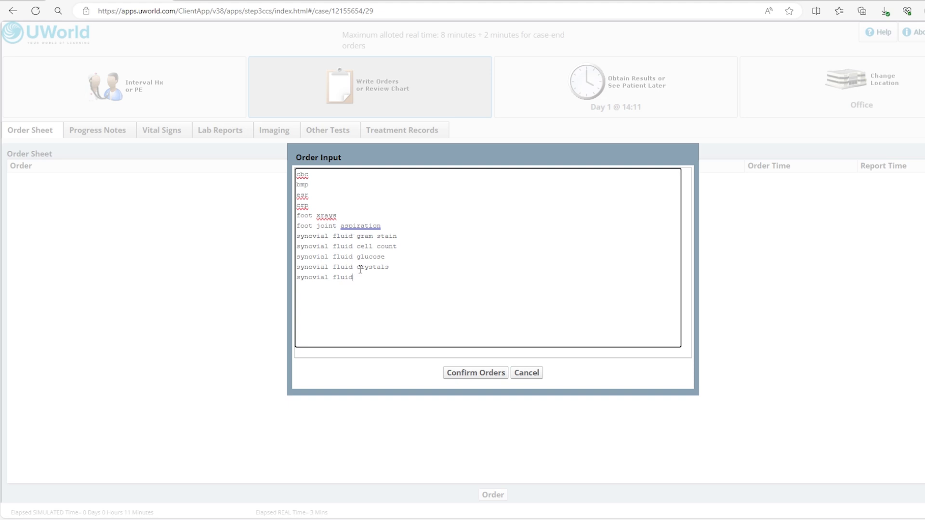
Step: Add uric acid, pt/inr and indomethacin to the order list
text(uric)
text( acid )
text(pt/irn)
key(BackSpace)
key(BackSpace)
text(nr)
key(Return)
text(indometh)
key(Tab)
key(Return)
Step: Add low protein diet, no alcohol, no smoking, no aspirin and medication compliance, and submit the order list for verification
text(low protein )
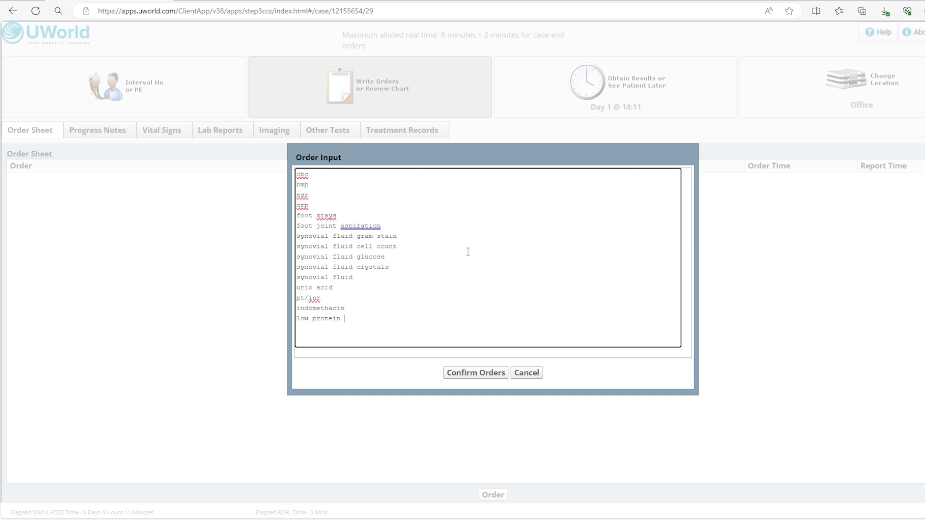
text(diet)
key(Return)
text(no alcohol)
key(Return)
text(no smoking)
key(Return)
text(no aspi)
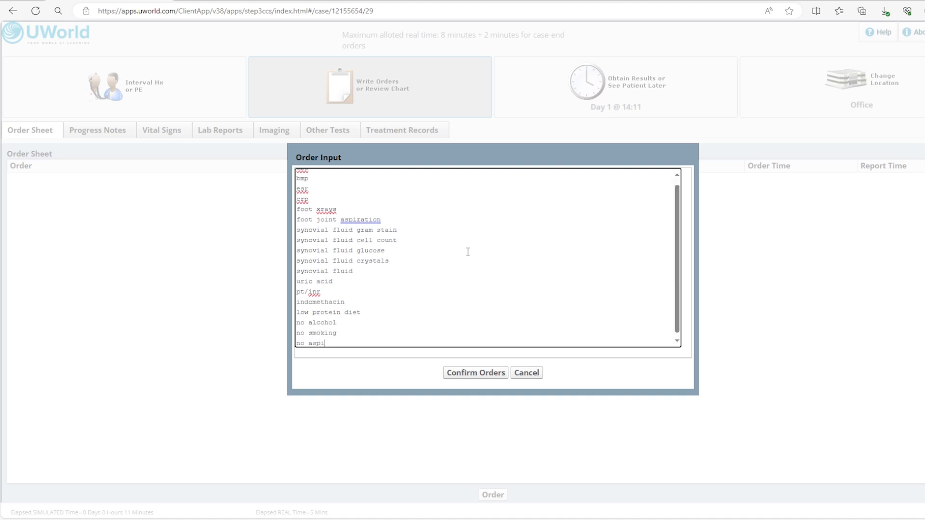
text(rin)
key(Return)
text(medication)
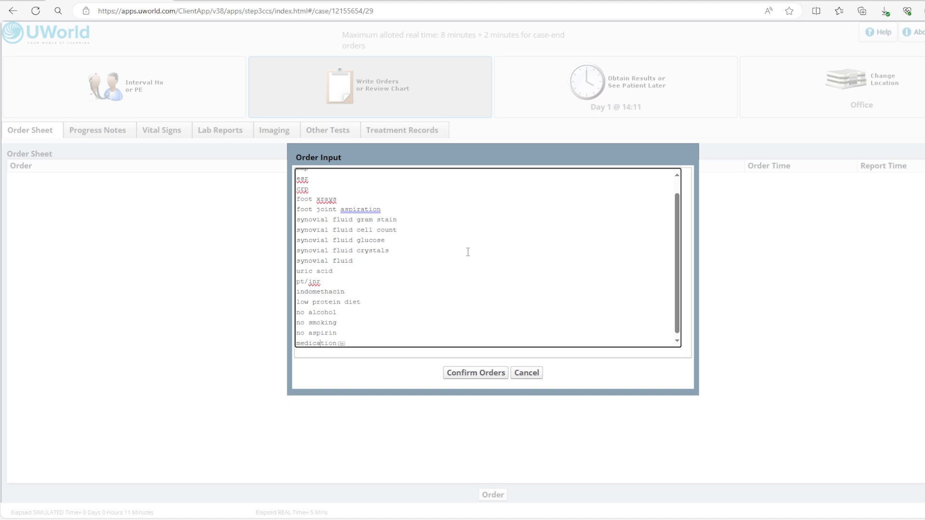
text( compliance)
click(463, 373)
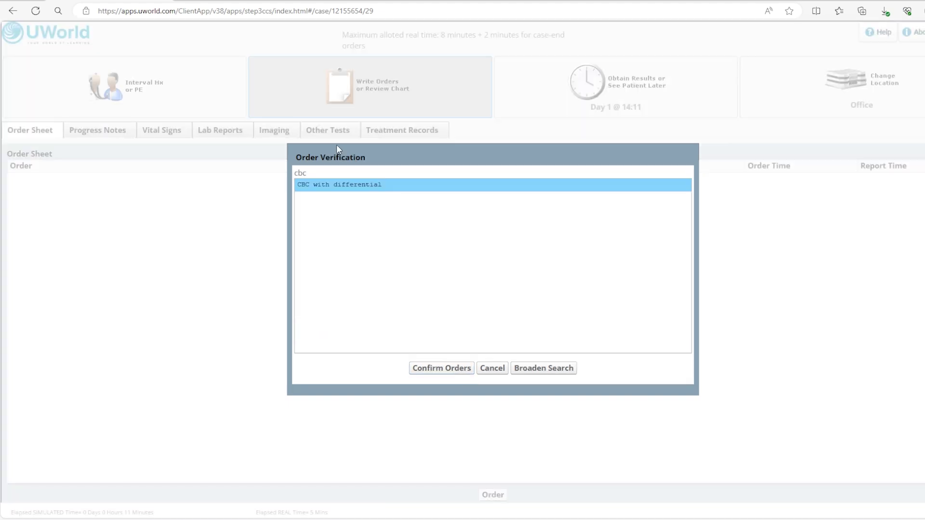
Step: Verify the CBC with differential and the basic metabolic profile, both with Stat urgency
click(435, 375)
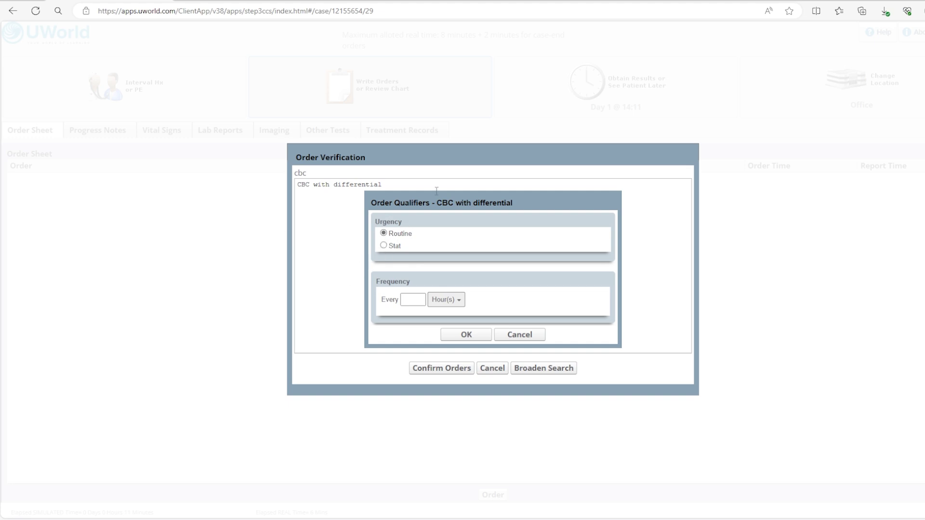
click(383, 246)
click(466, 336)
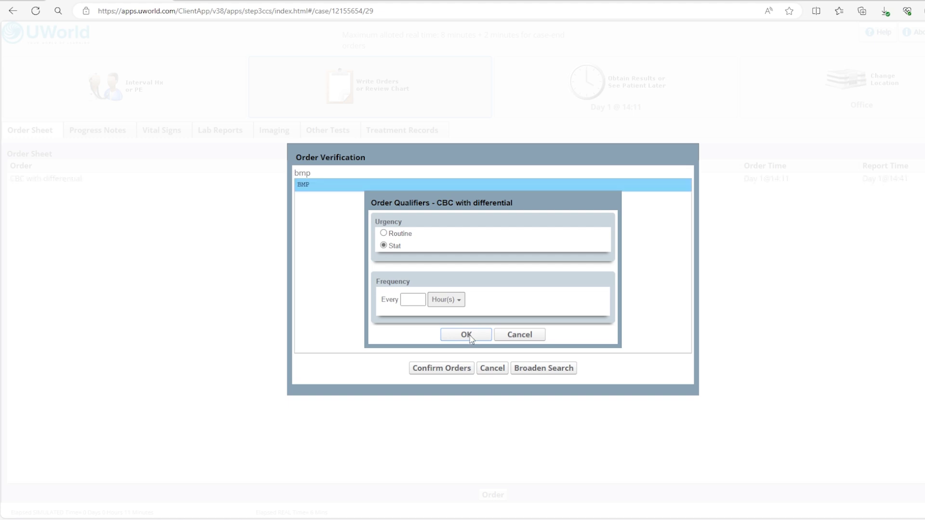
click(451, 368)
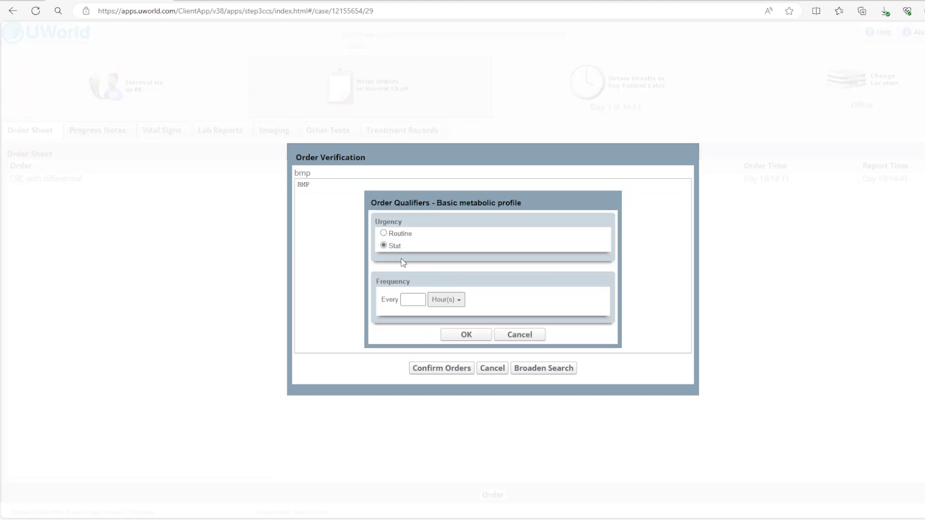
click(465, 335)
Step: Verify the erythrocyte sedimentation rate and serum C-reactive protein orders, both with Stat urgency
click(438, 369)
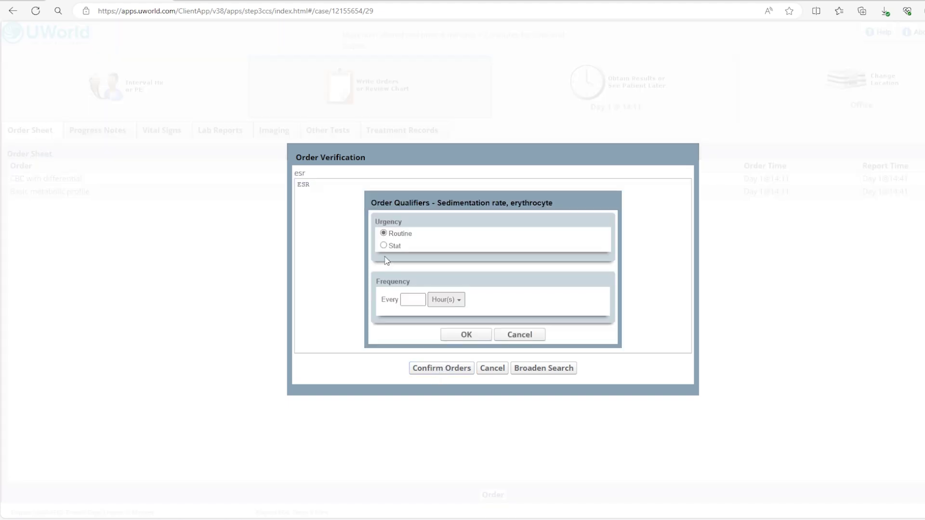
click(383, 246)
click(466, 337)
click(450, 369)
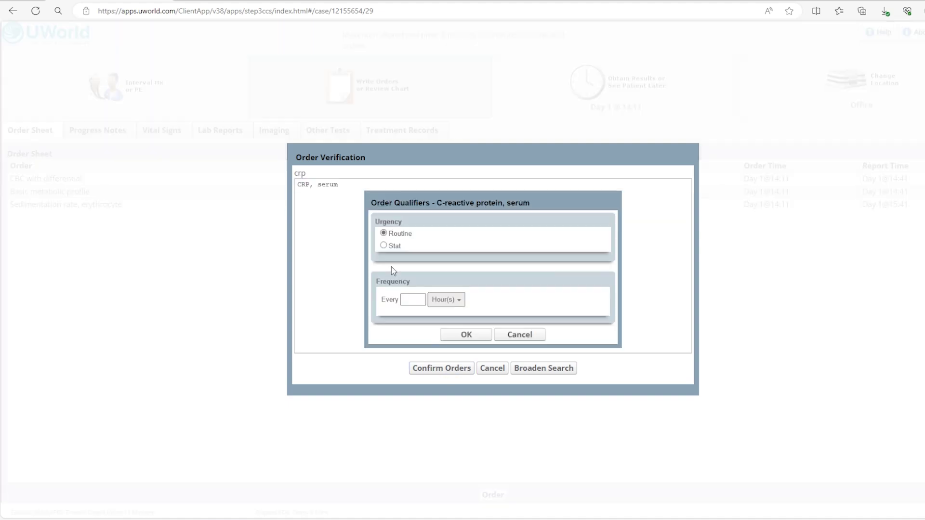
click(383, 246)
click(465, 335)
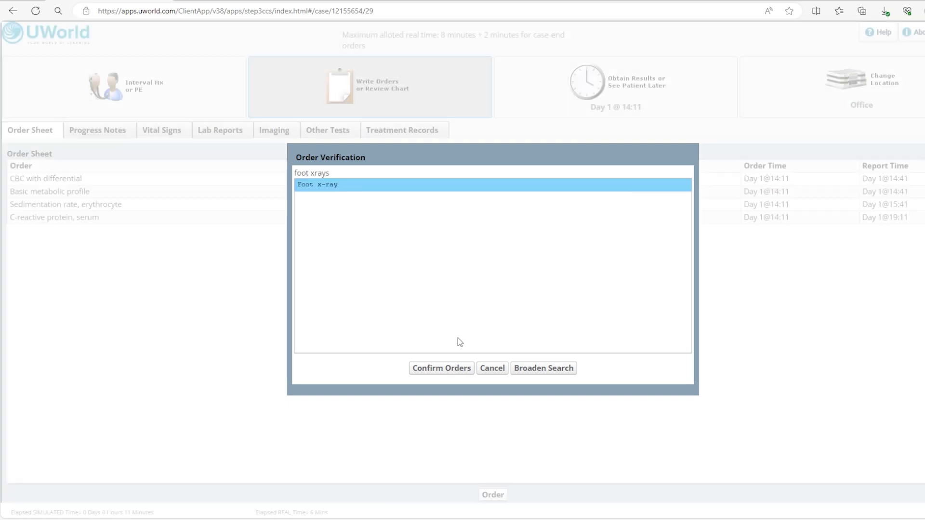
Step: Order the foot x-ray and skip the foot joint aspiration entry
click(447, 372)
click(466, 309)
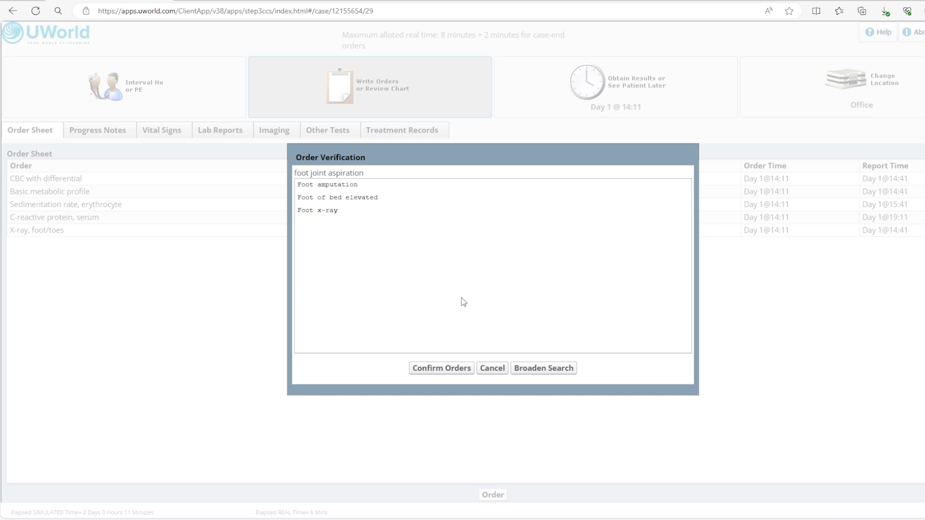
click(497, 371)
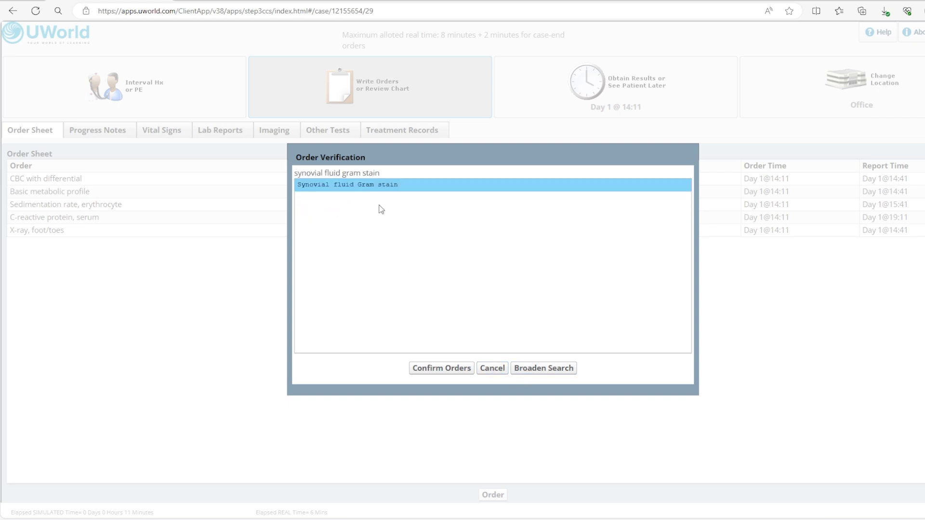
Step: Order the synovial fluid Gram stain with Stat urgency, choosing Arthrocentesis as its prerequisite
click(444, 369)
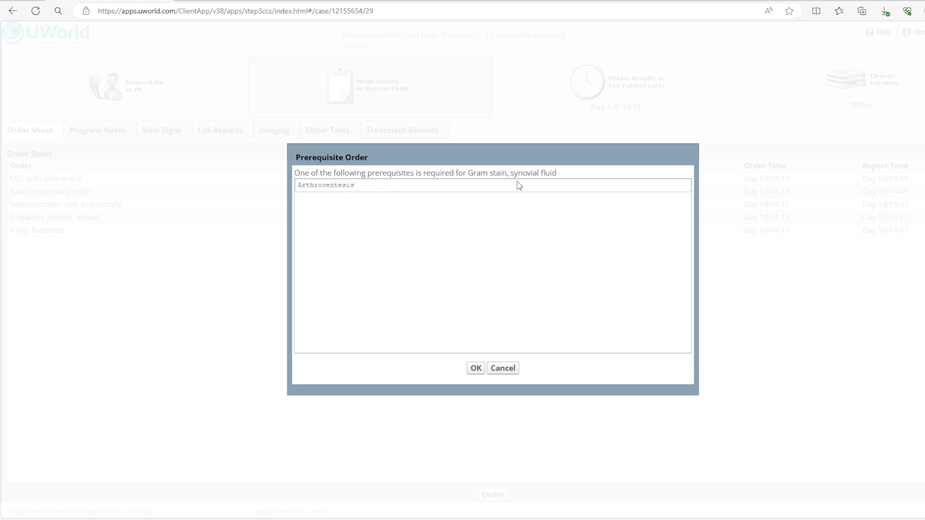
click(329, 185)
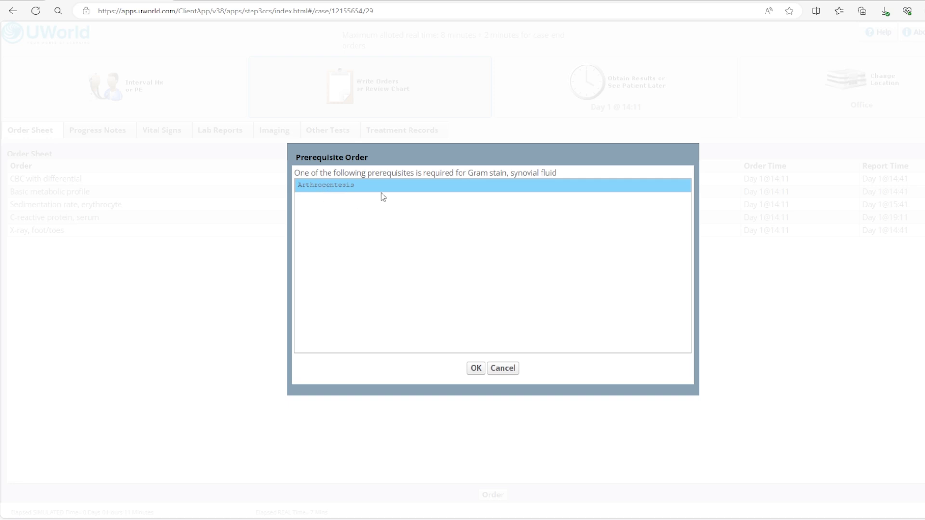
click(476, 369)
click(384, 271)
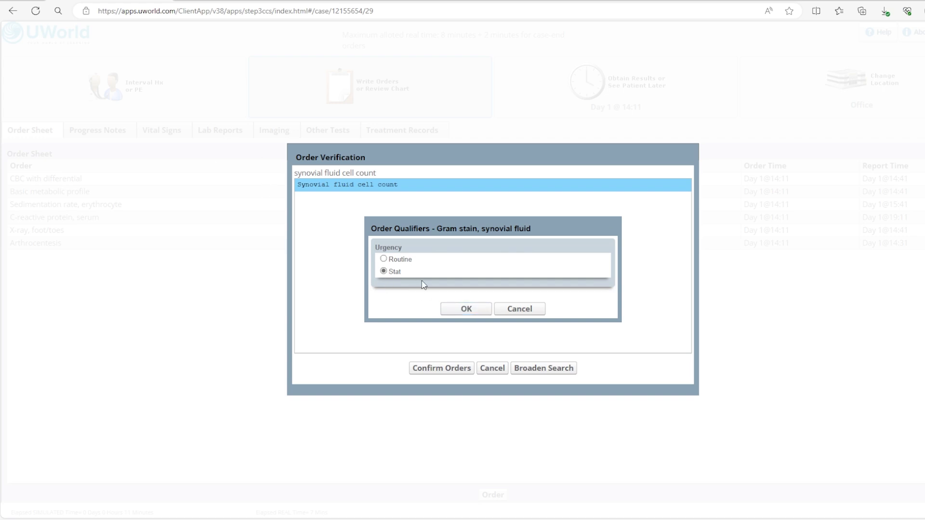
Step: Confirm the synovial fluid Gram stain, and order the synovial fluid cell count and glucose, both with Stat urgency
click(456, 311)
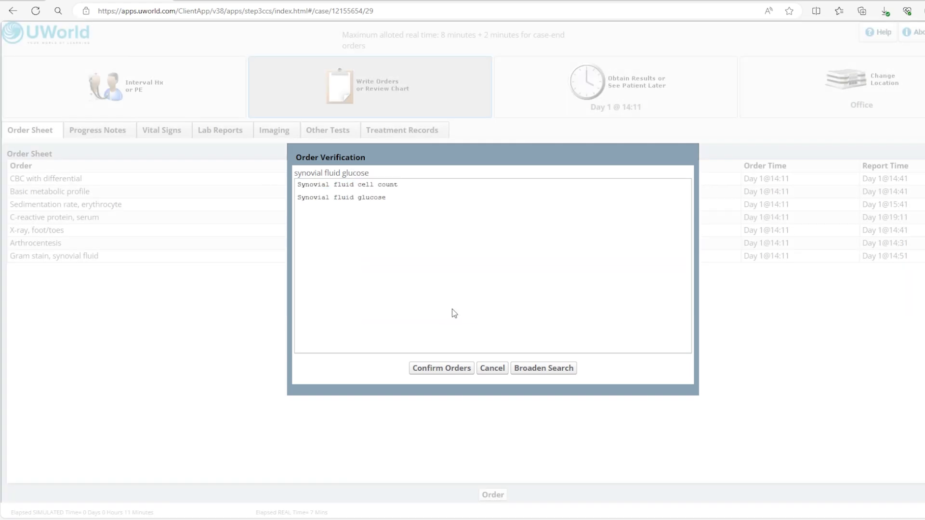
click(384, 190)
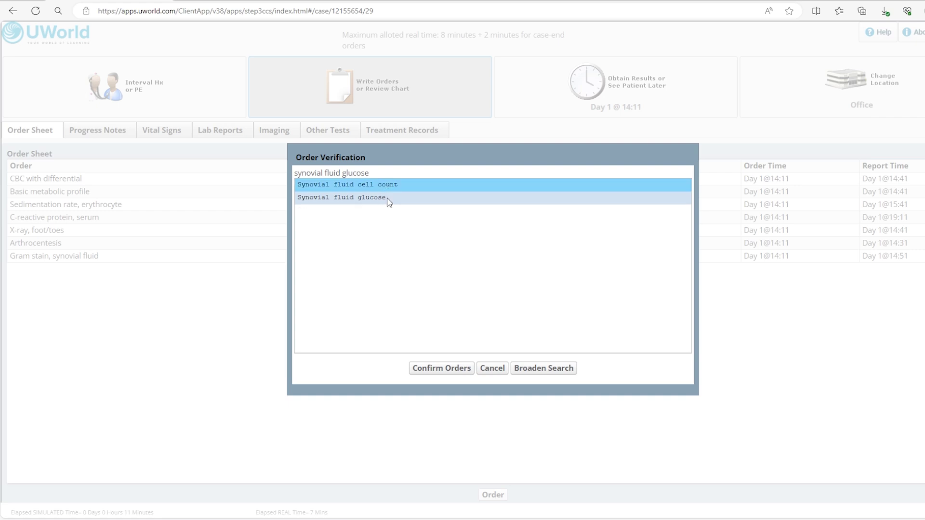
ctrl+click(389, 202)
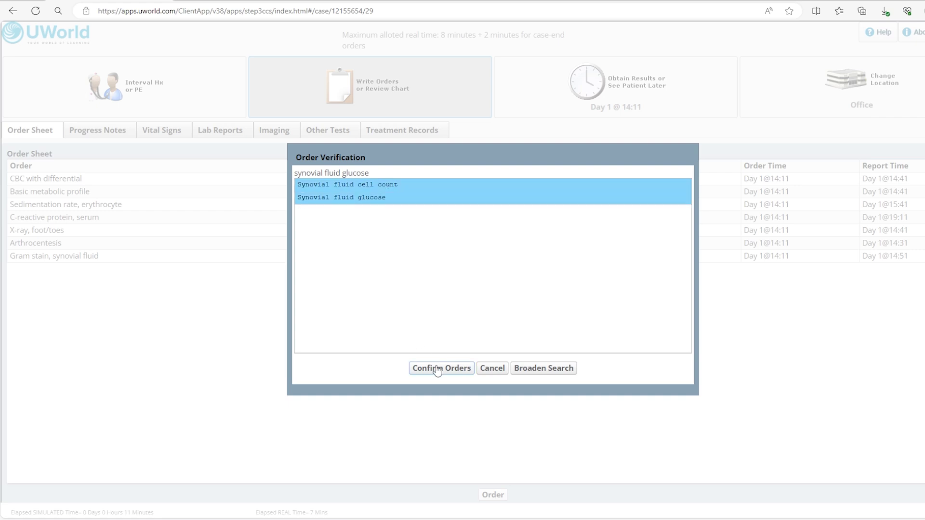
click(436, 369)
click(384, 271)
click(460, 309)
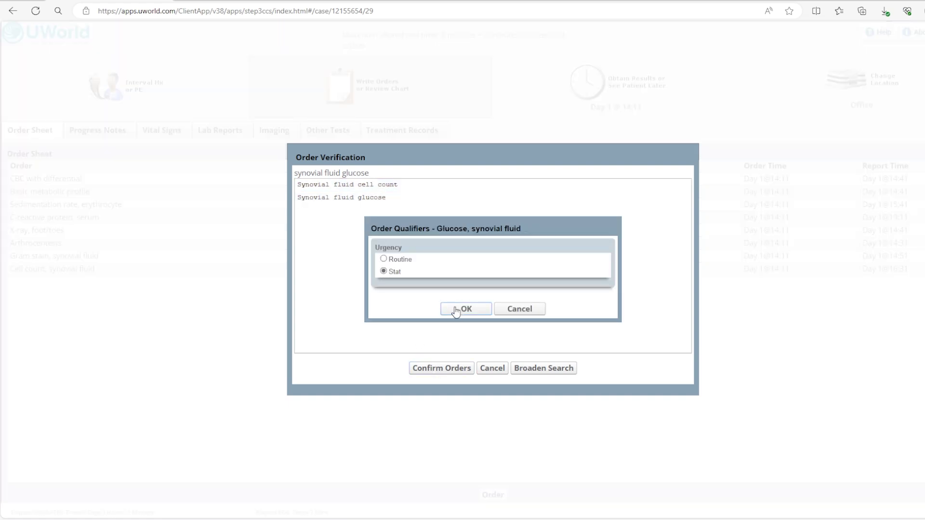
click(460, 309)
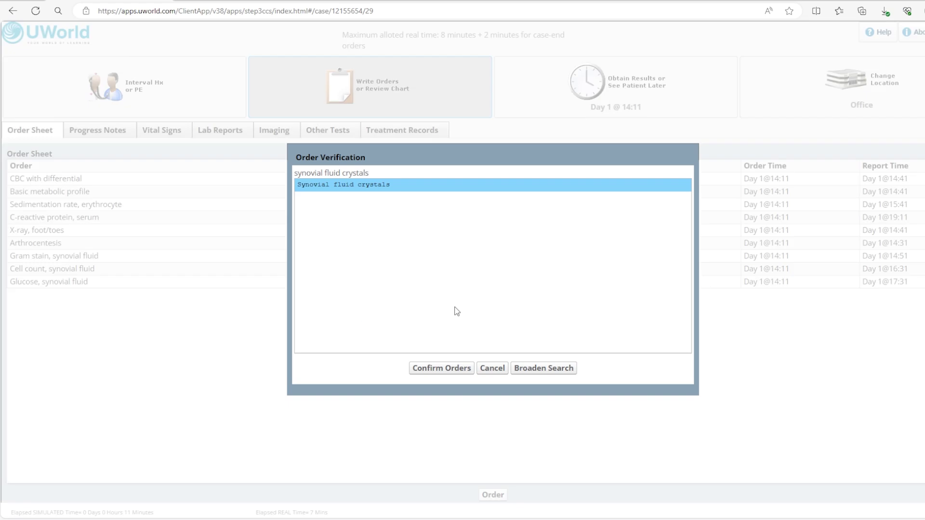
Step: Order the synovial fluid crystals test with Stat urgency
click(449, 369)
click(384, 271)
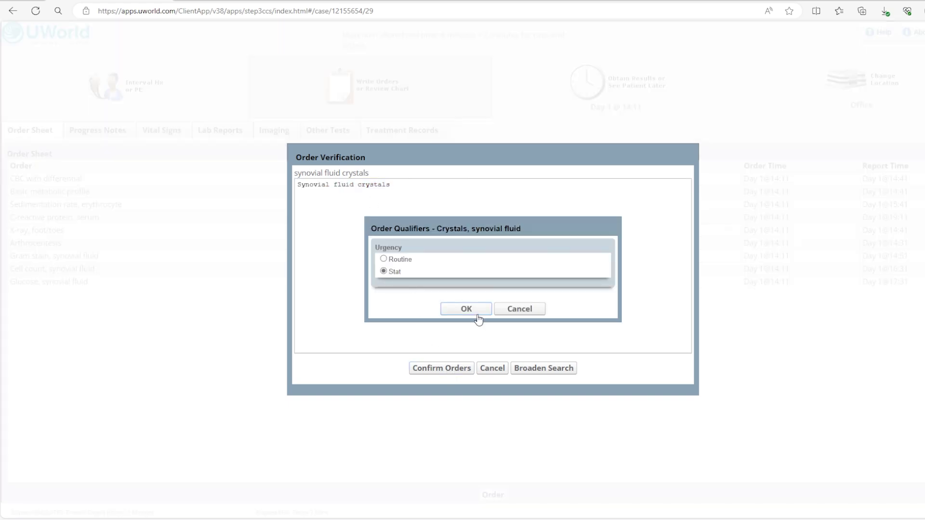
click(475, 311)
Step: Select and confirm the synovial fluid analysis, cell count, crystals, culture, glucose, Gram stain and viscosity orders
click(367, 199)
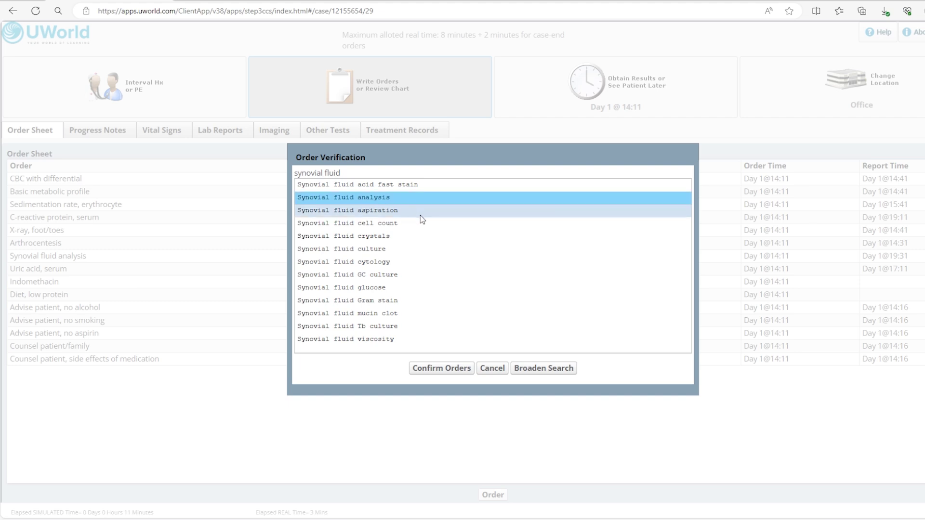
click(394, 226)
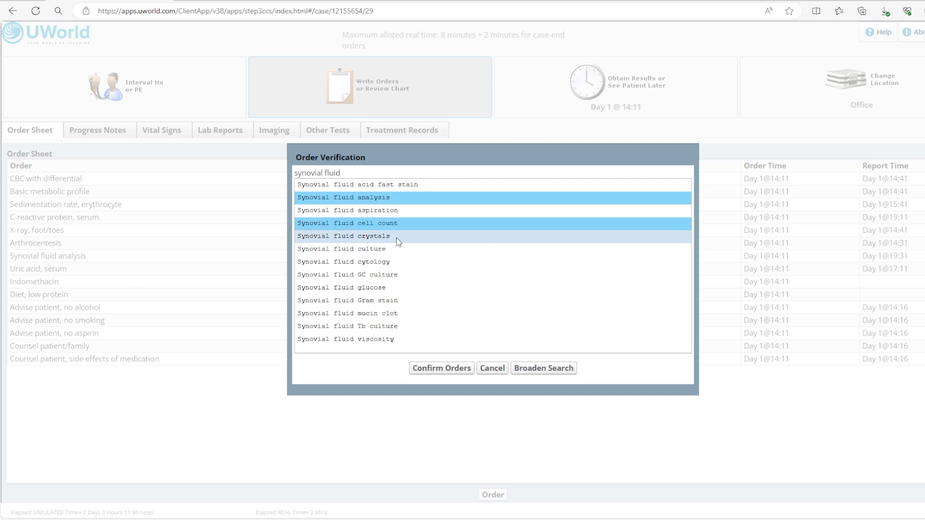
click(398, 239)
click(397, 252)
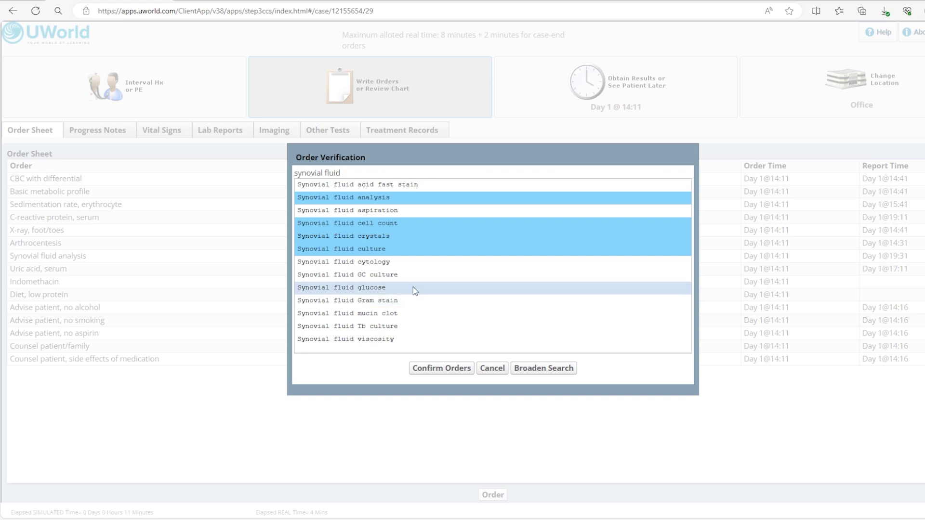
click(407, 290)
click(407, 305)
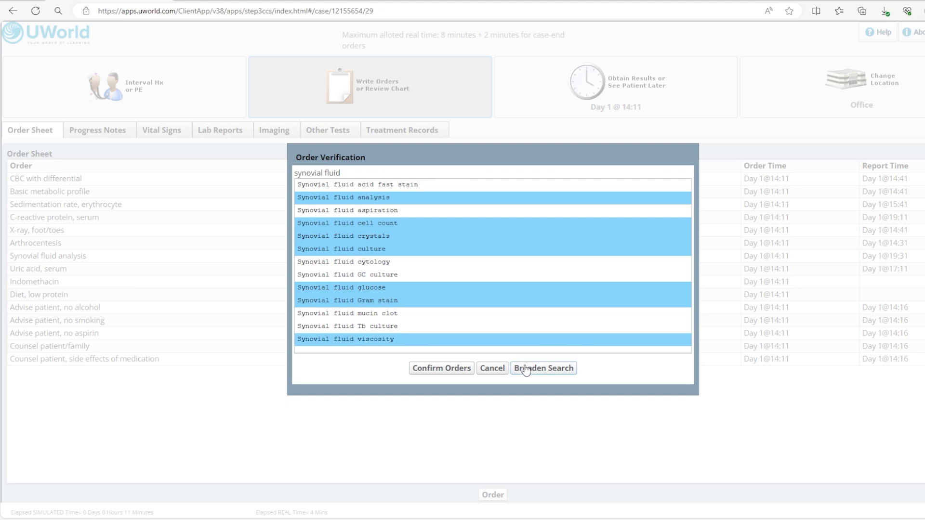
click(419, 338)
click(443, 369)
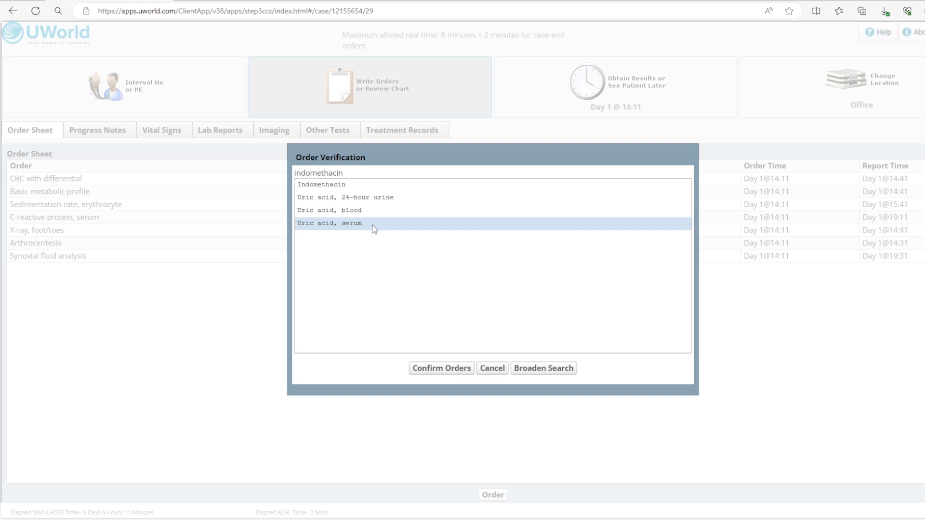
Step: Order serum uric acid with Stat urgency and indomethacin by the Oral route with Continuous frequency
click(375, 226)
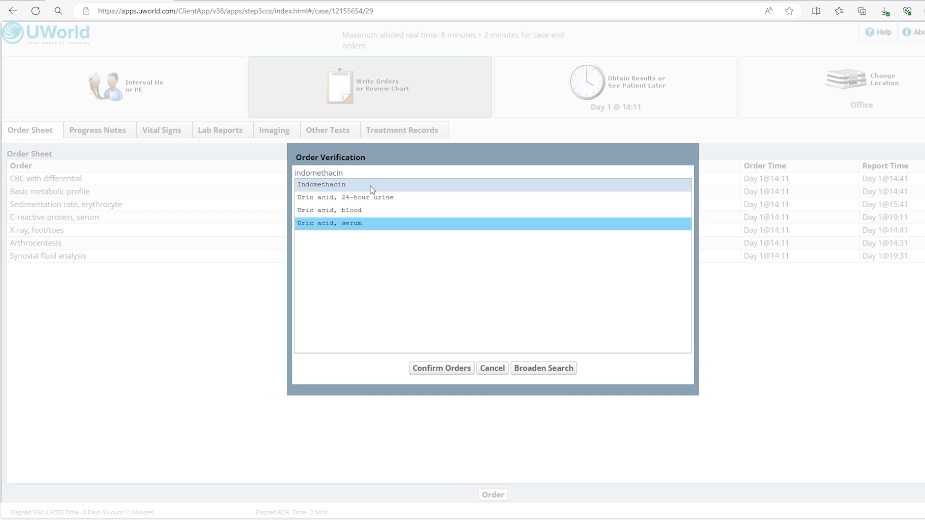
click(370, 186)
click(432, 369)
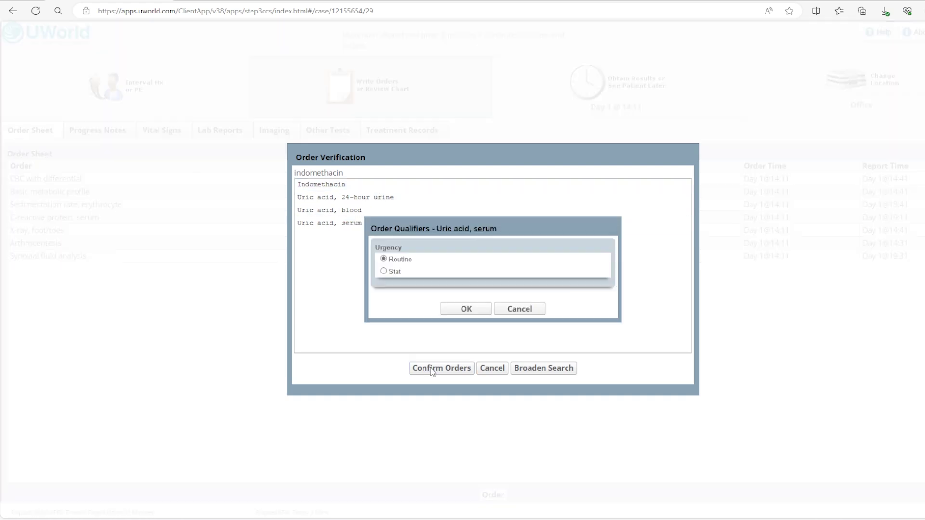
click(384, 271)
click(466, 308)
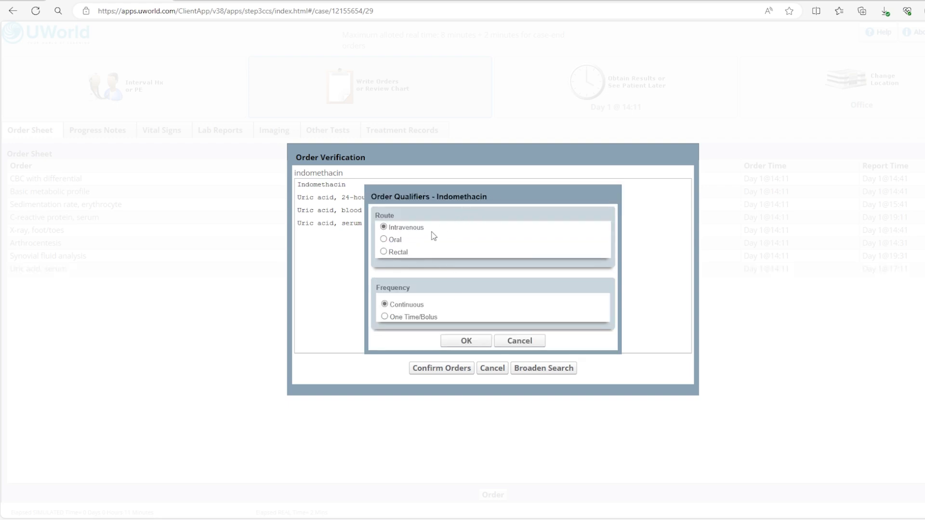
click(384, 240)
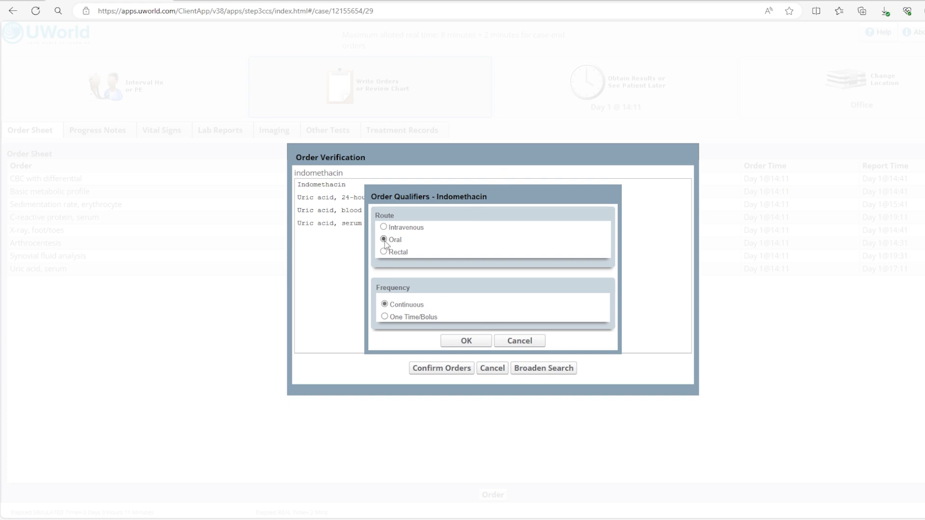
click(466, 341)
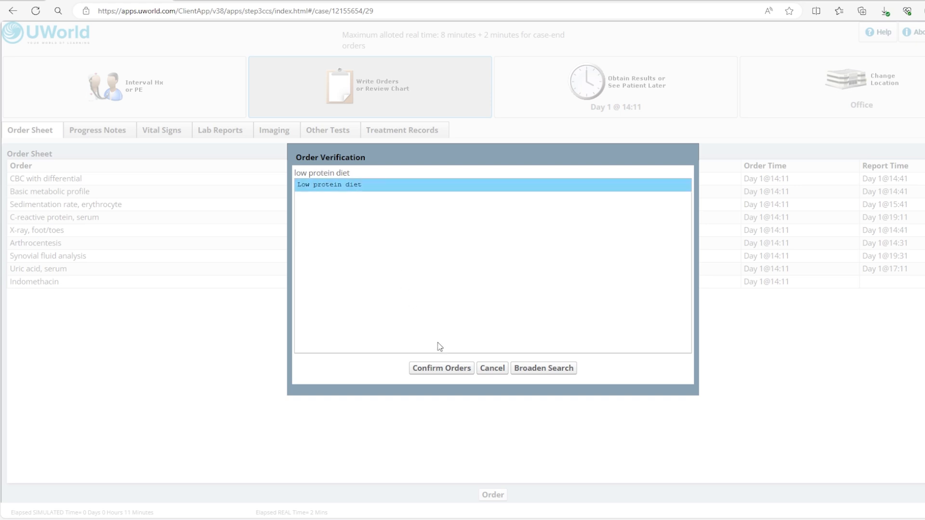
Step: Order the low protein diet and the no alcohol advice, giving the advice Stat urgency
click(441, 369)
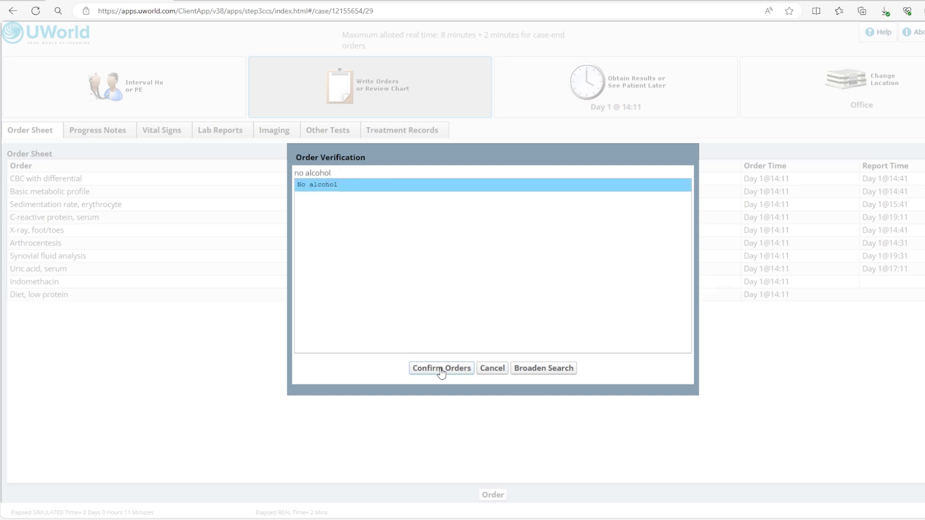
click(441, 369)
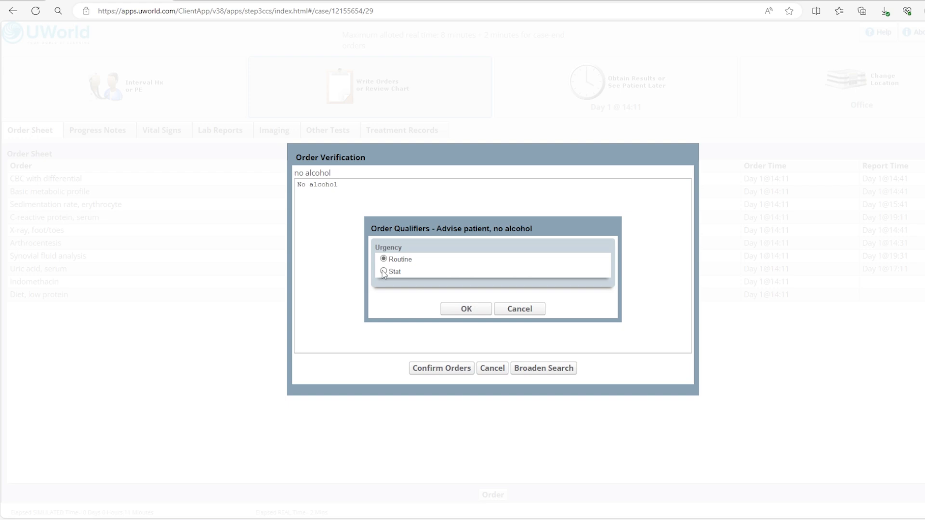
click(384, 272)
click(465, 308)
Step: Order the no smoking and no aspirin advice for the patient, both with Stat urgency
click(453, 368)
click(384, 271)
click(466, 308)
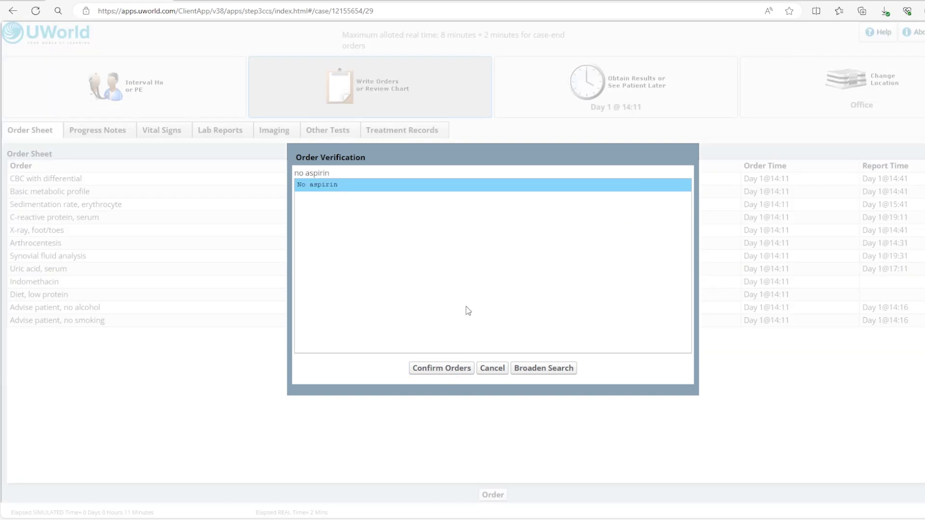
click(455, 369)
click(384, 271)
click(472, 312)
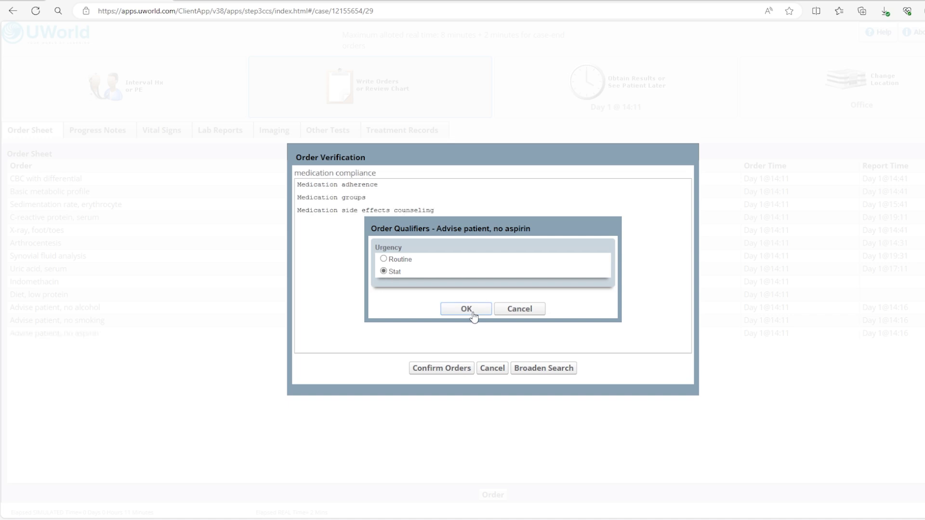
Step: Order medication adherence and medication side effects counseling, both with Stat urgency
click(376, 185)
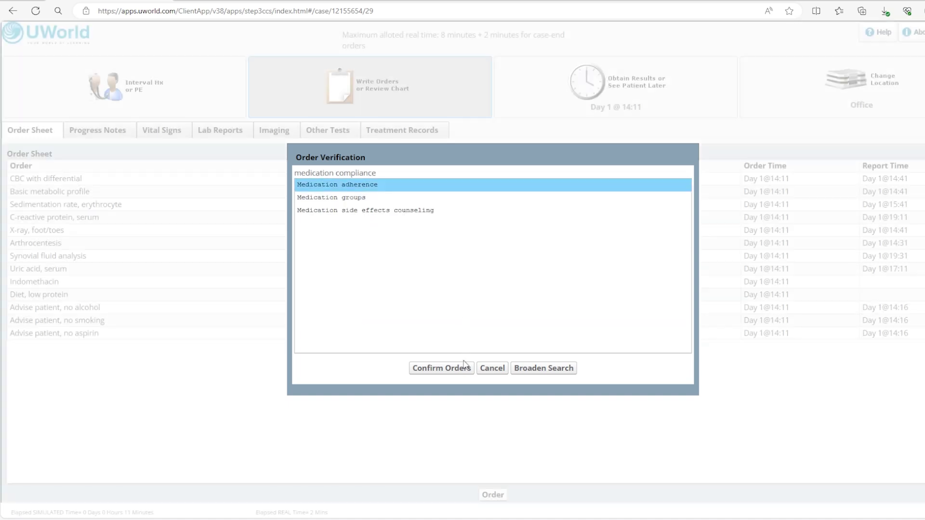
click(394, 212)
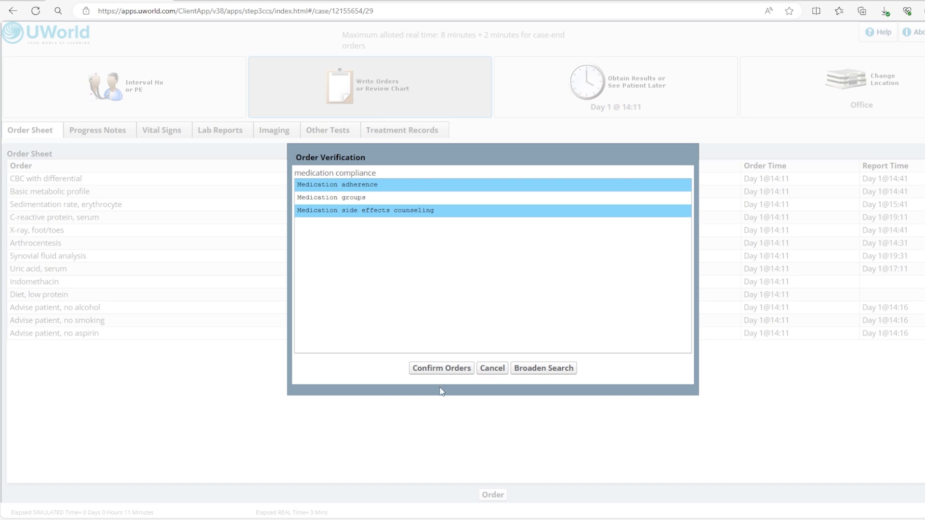
click(437, 369)
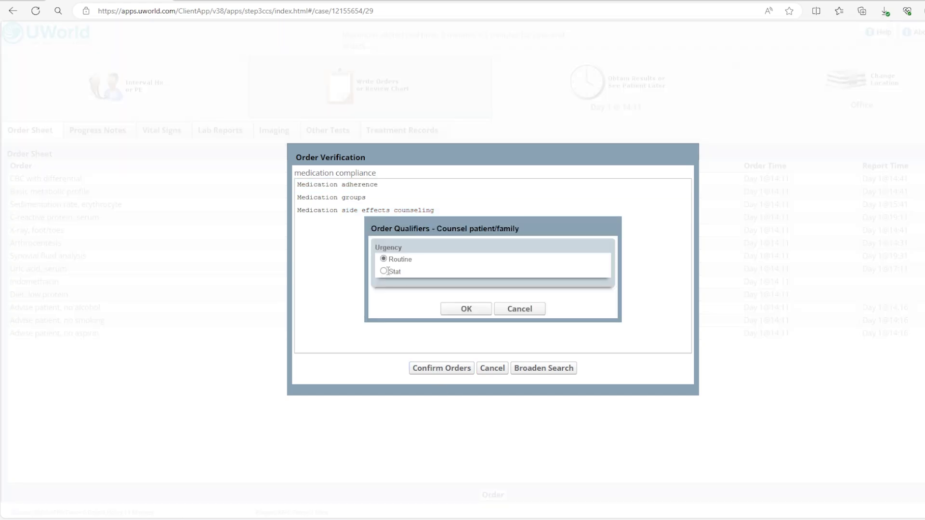
click(443, 308)
click(444, 311)
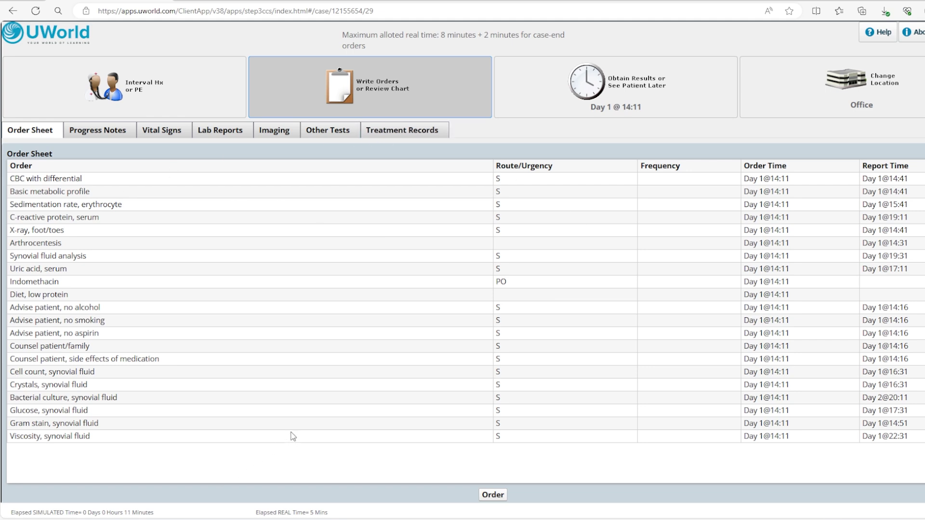
Step: Move the patient from the office to Home with a follow-up appointment scheduled on Day 15 at 14:11
click(872, 94)
click(552, 280)
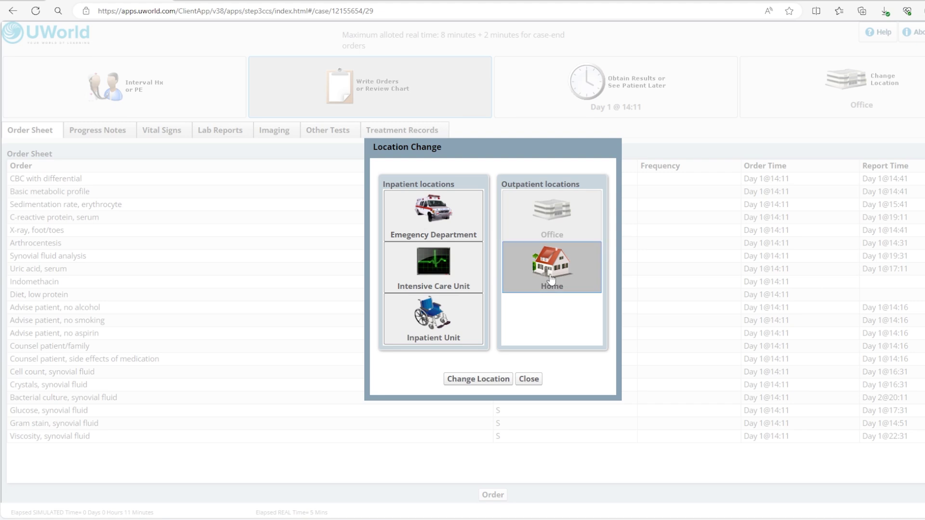
click(484, 379)
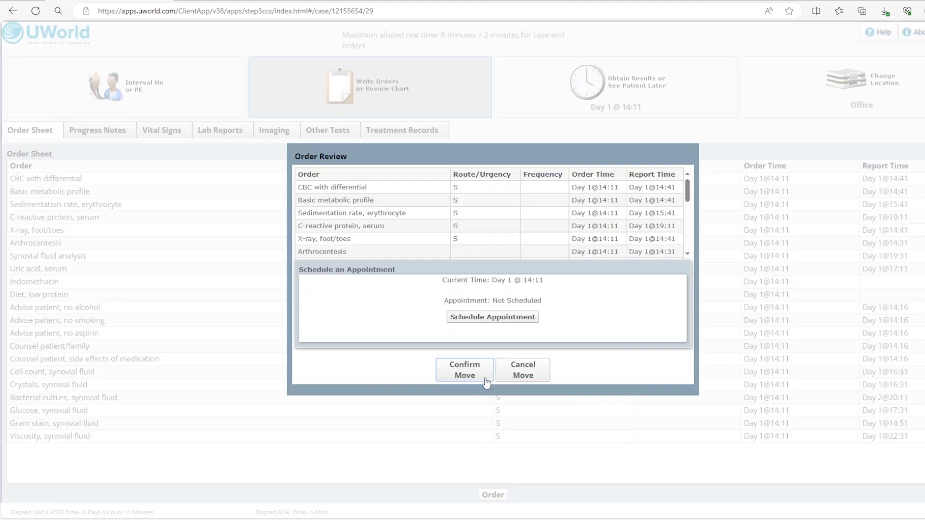
click(492, 320)
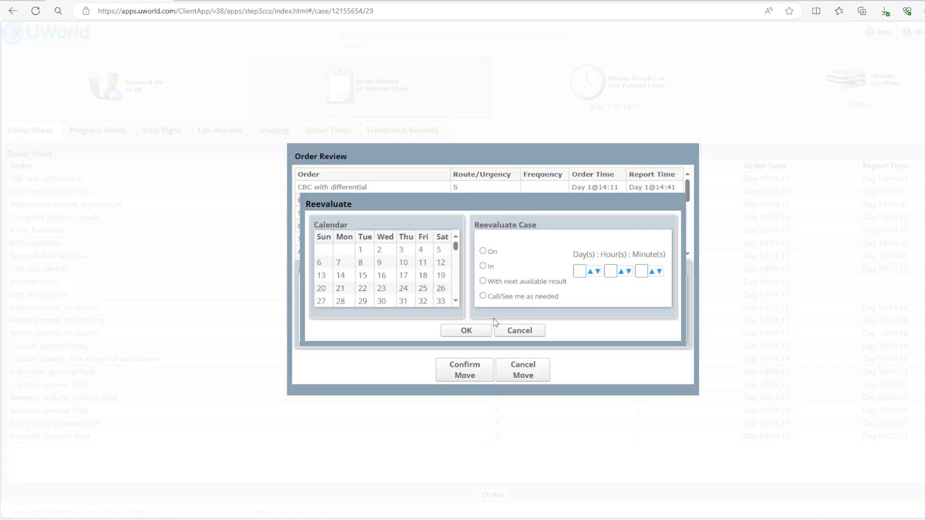
click(483, 264)
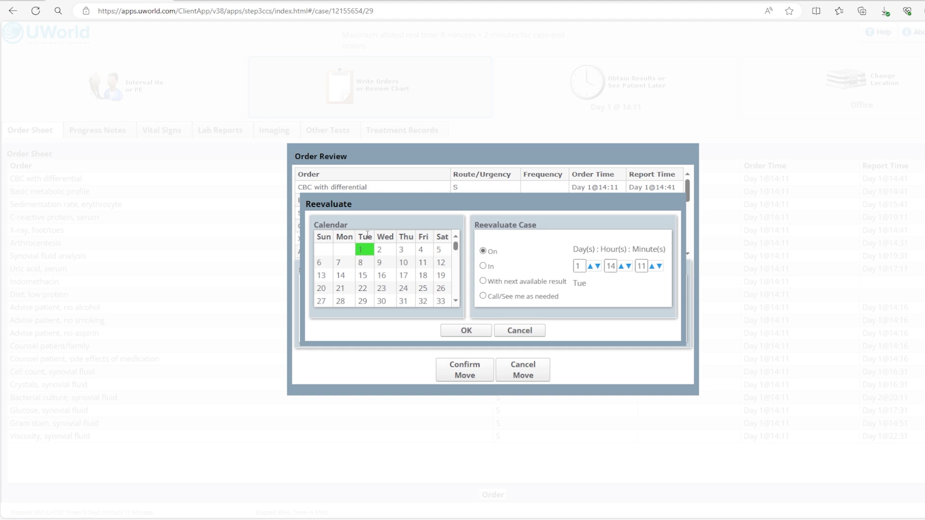
click(364, 276)
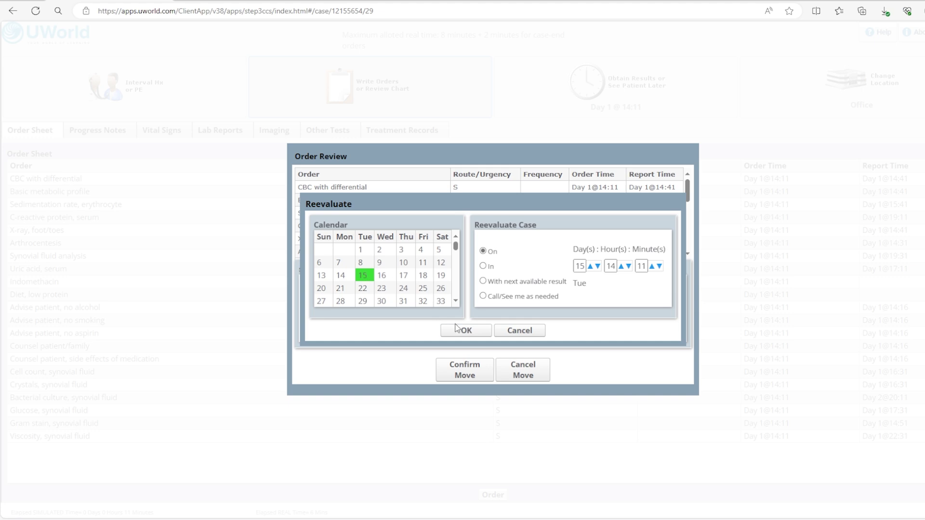
click(478, 332)
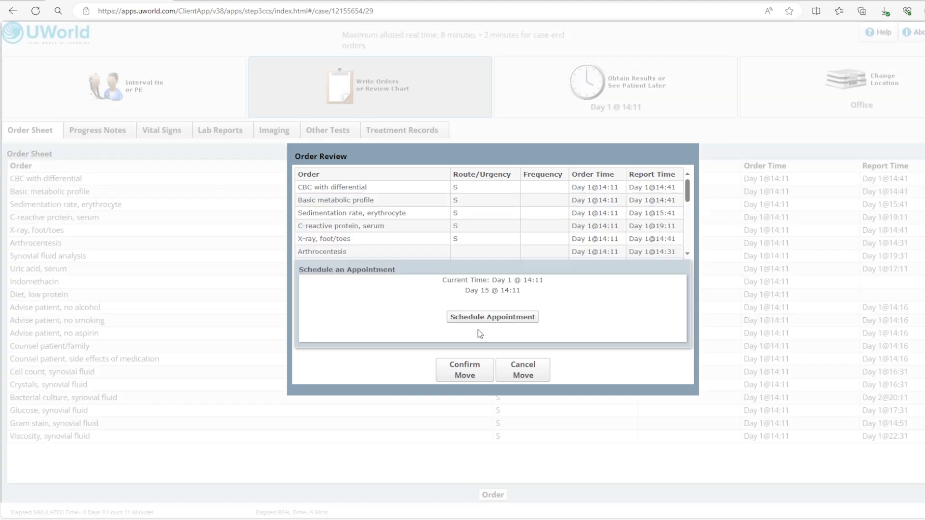
click(465, 371)
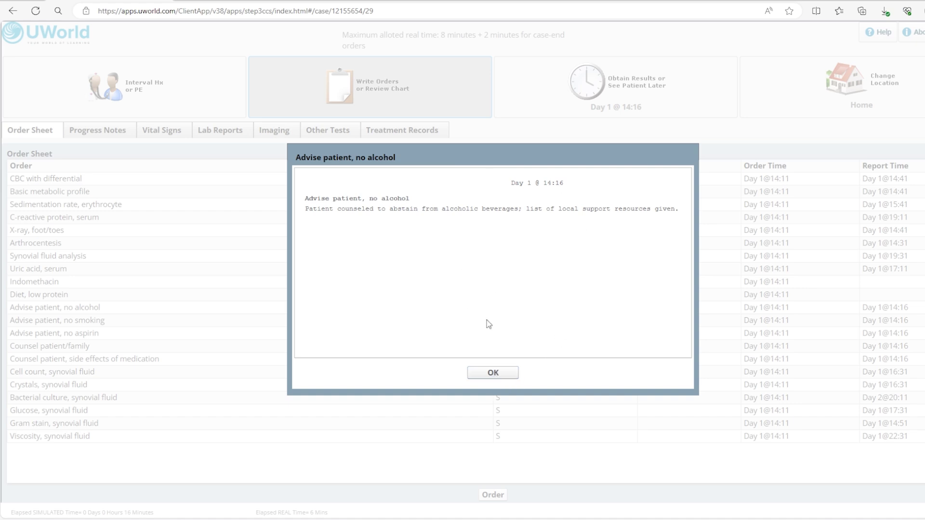
Step: Acknowledge the no alcohol, no smoking and no aspirin advice reports, continuing the clock advance after each one
click(497, 379)
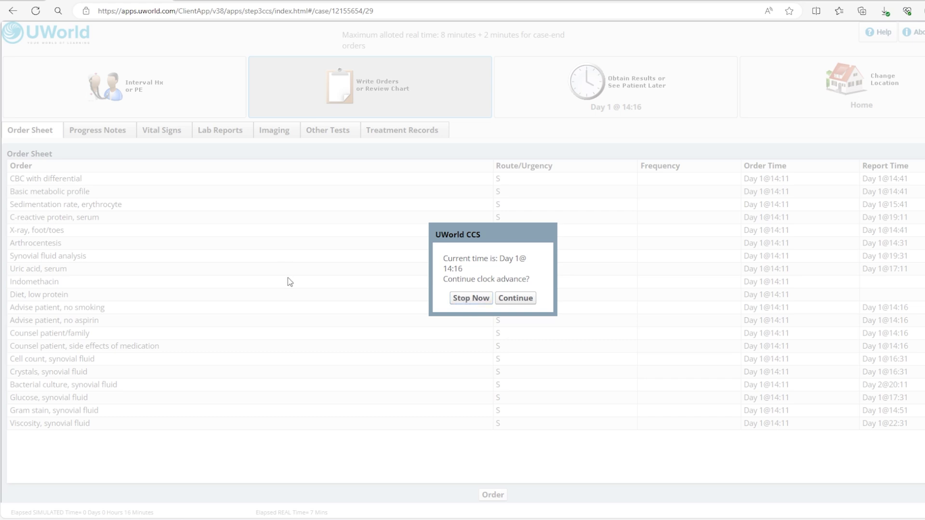
click(525, 302)
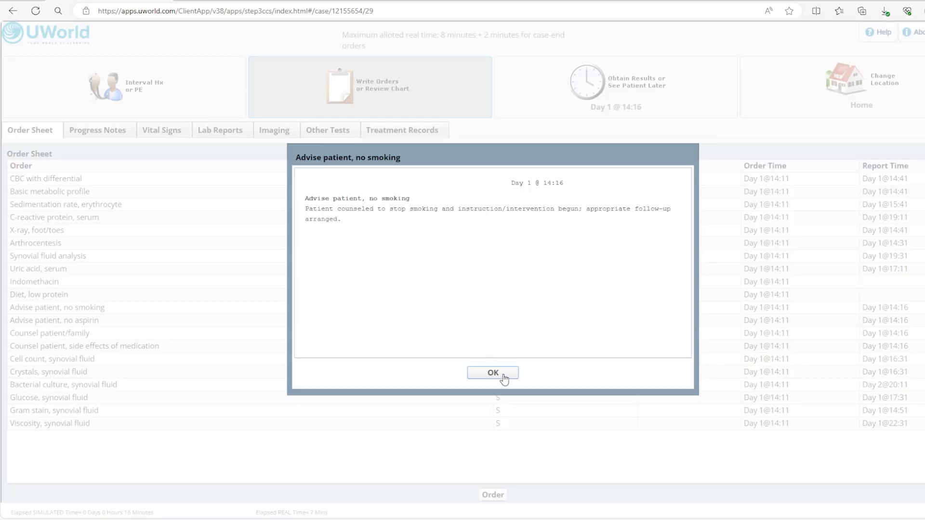
click(493, 374)
click(509, 302)
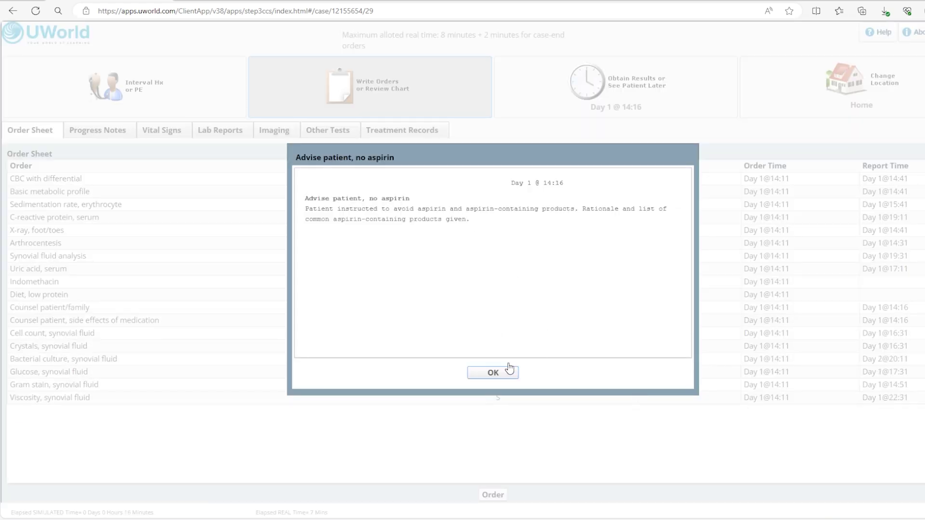
click(509, 370)
click(520, 302)
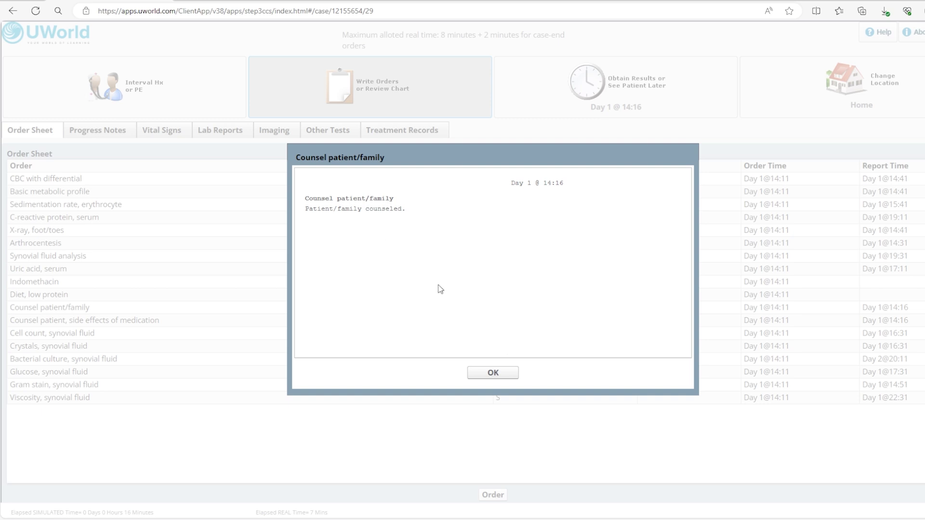
Step: Acknowledge the patient/family counseling, medication side effects and arthrocentesis reports, continuing the clock advance after each one
click(503, 380)
click(515, 299)
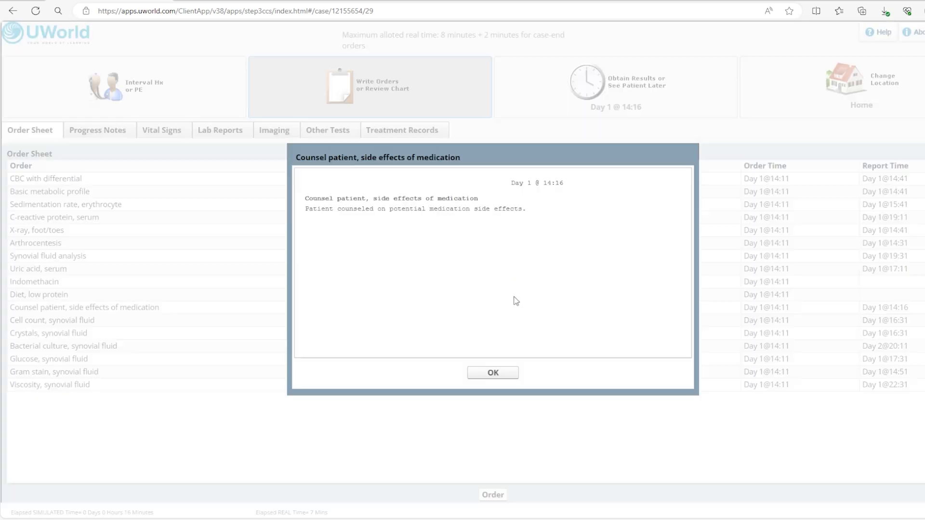
click(492, 373)
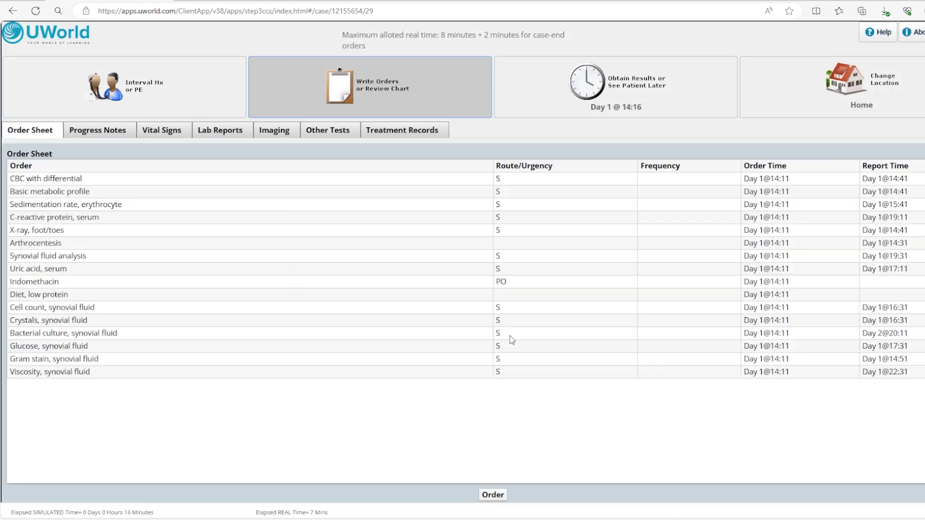
click(515, 299)
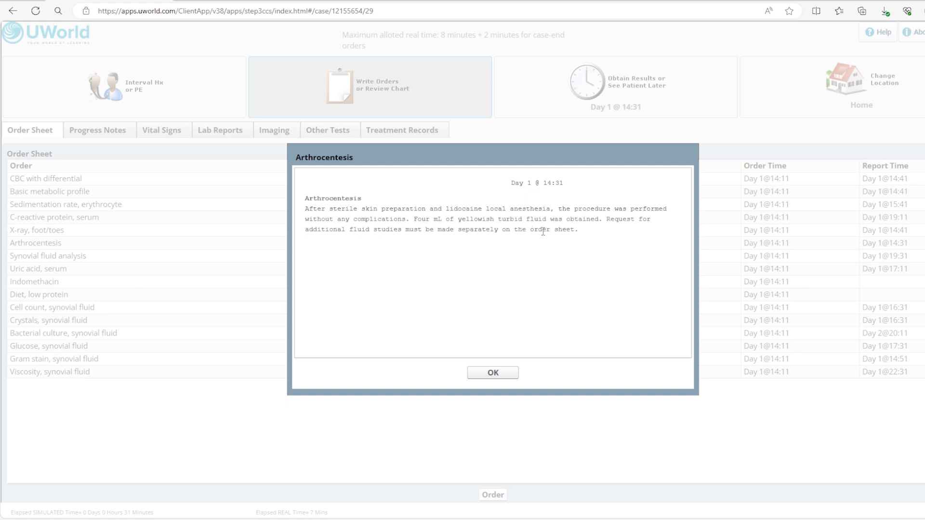
click(502, 373)
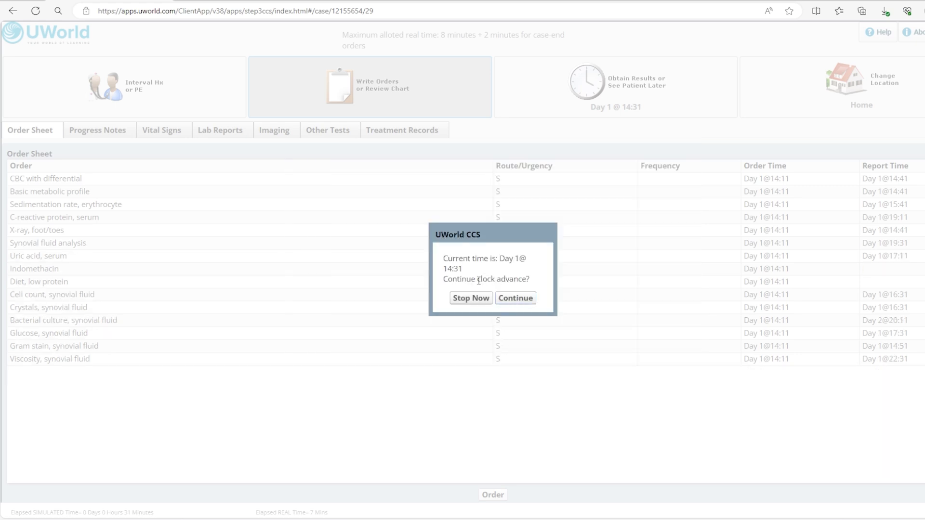
click(514, 299)
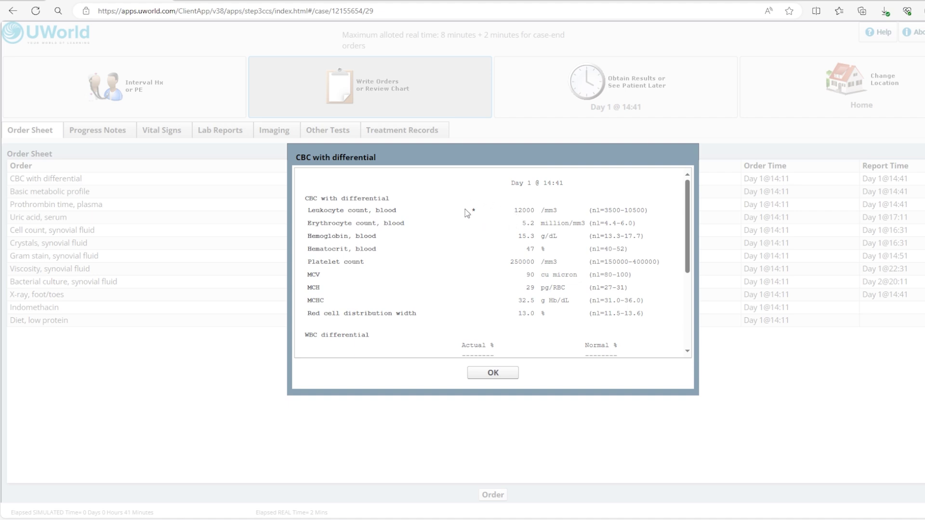
Step: Review the full CBC with differential, the basic metabolic profile and the prothrombin time report, continuing the clock advance after each one
scroll(491, 209, down, 3)
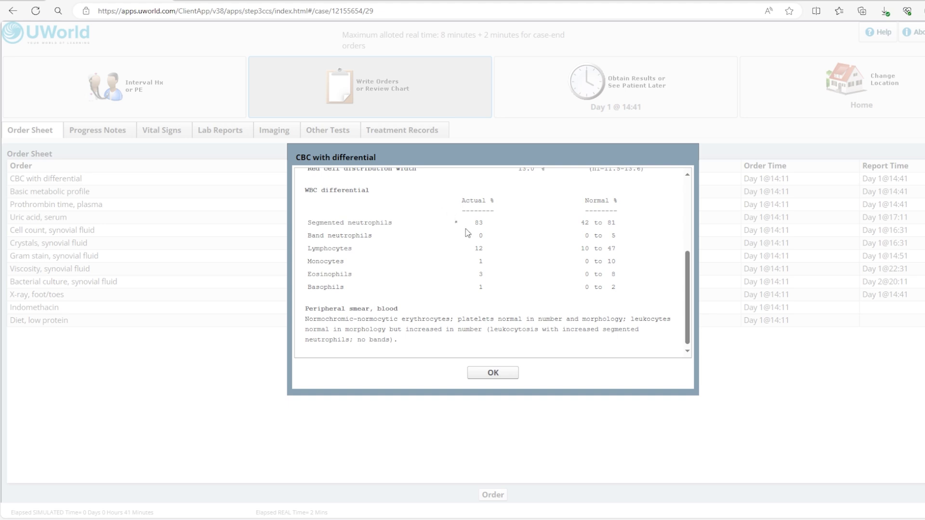
click(506, 374)
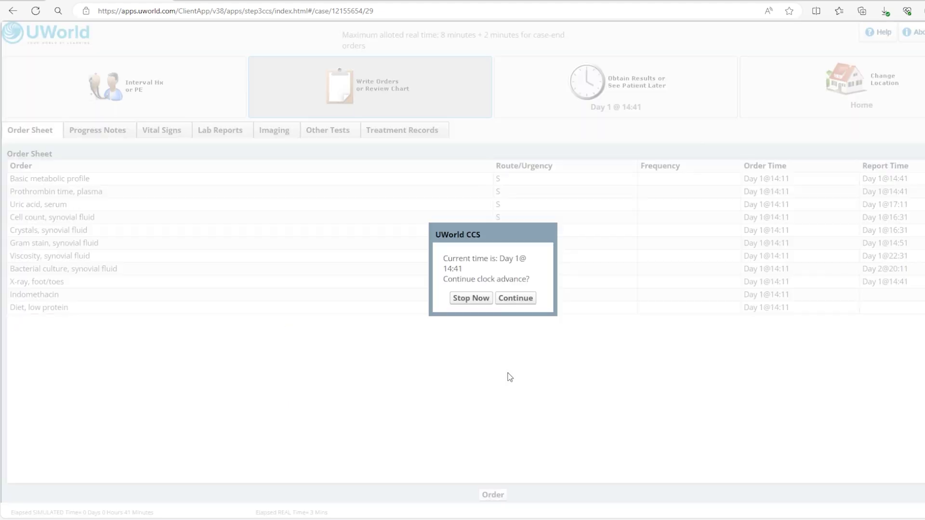
click(515, 301)
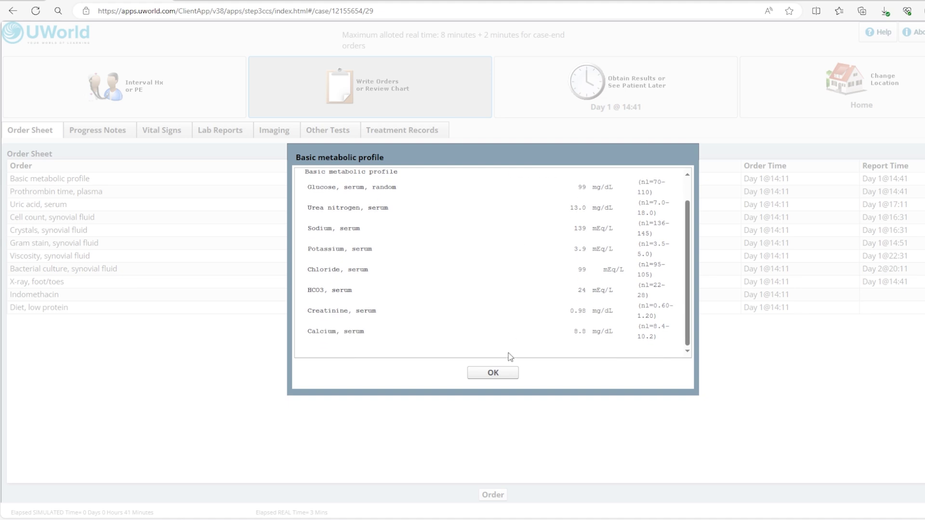
click(496, 376)
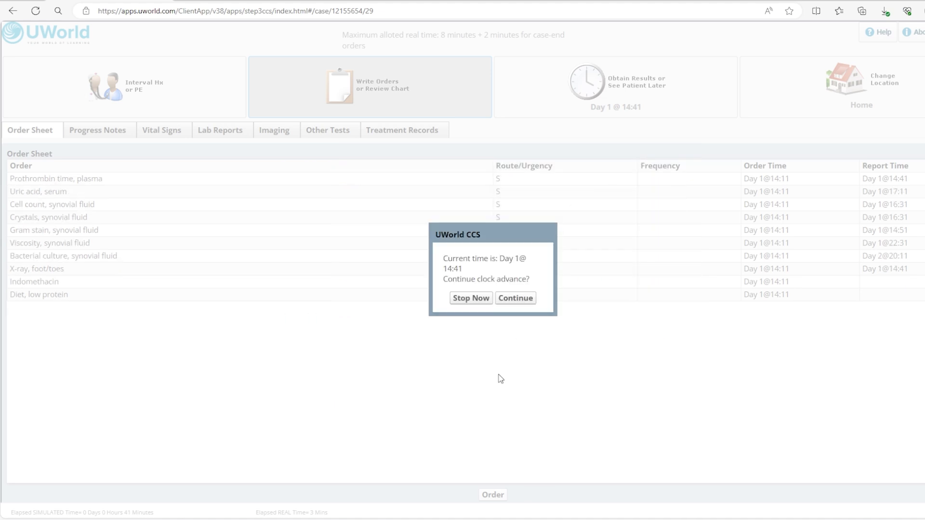
click(515, 298)
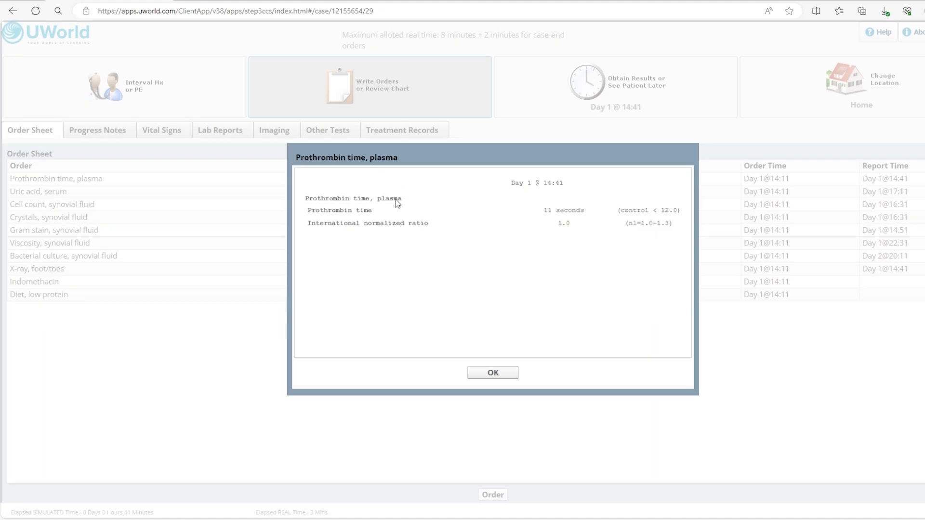
click(491, 373)
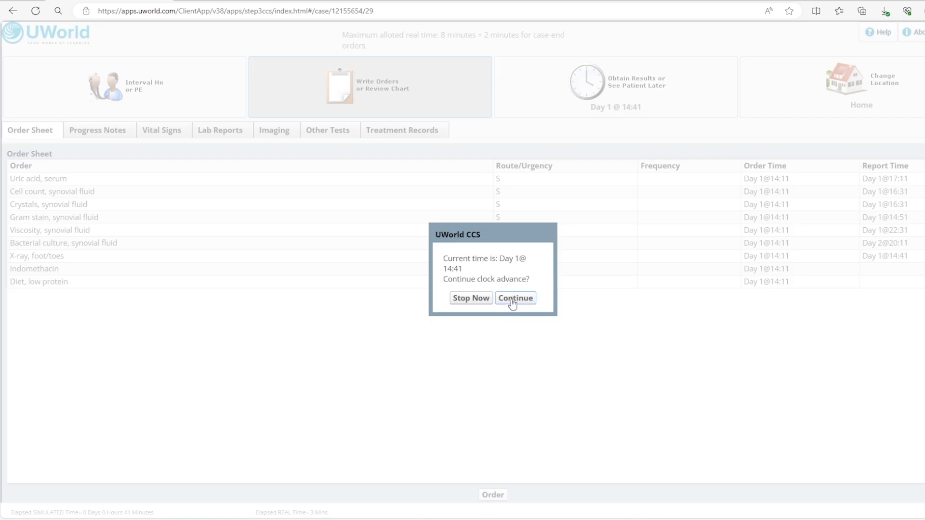
click(510, 303)
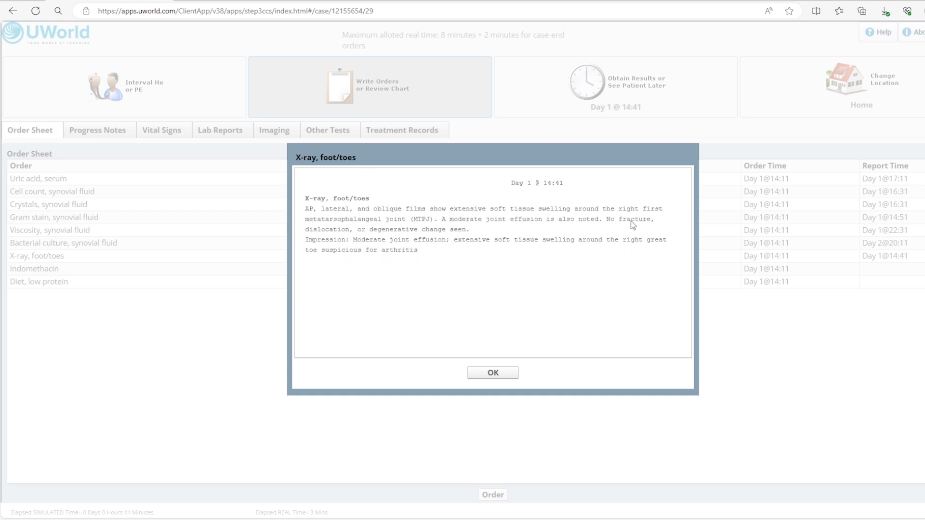
Step: Acknowledge the foot/toes X-ray, synovial fluid Gram stain and synovial fluid cell count reports, continuing the clock advance after each one
click(496, 376)
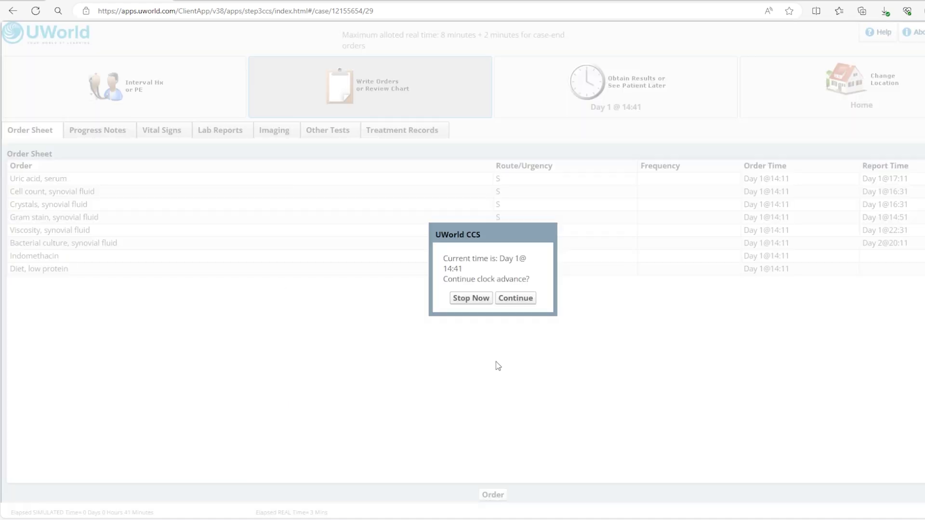
click(521, 300)
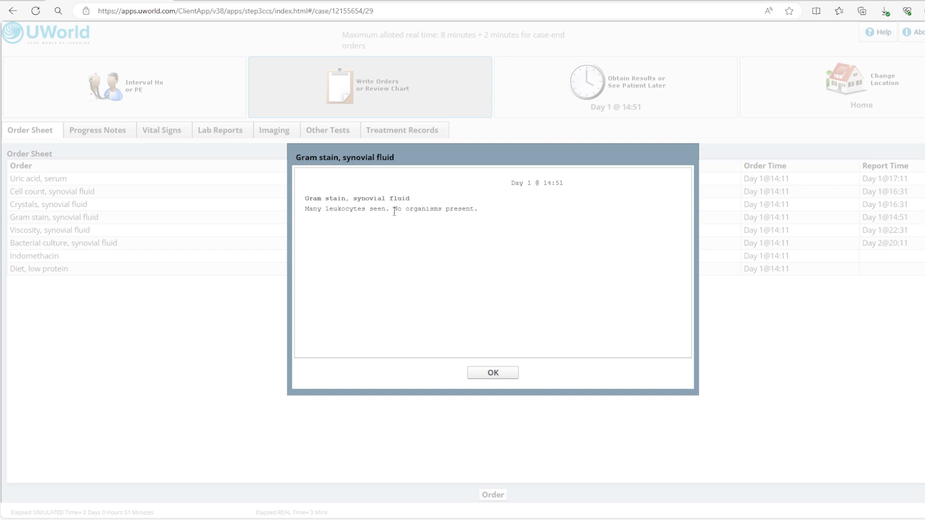
click(498, 374)
click(506, 299)
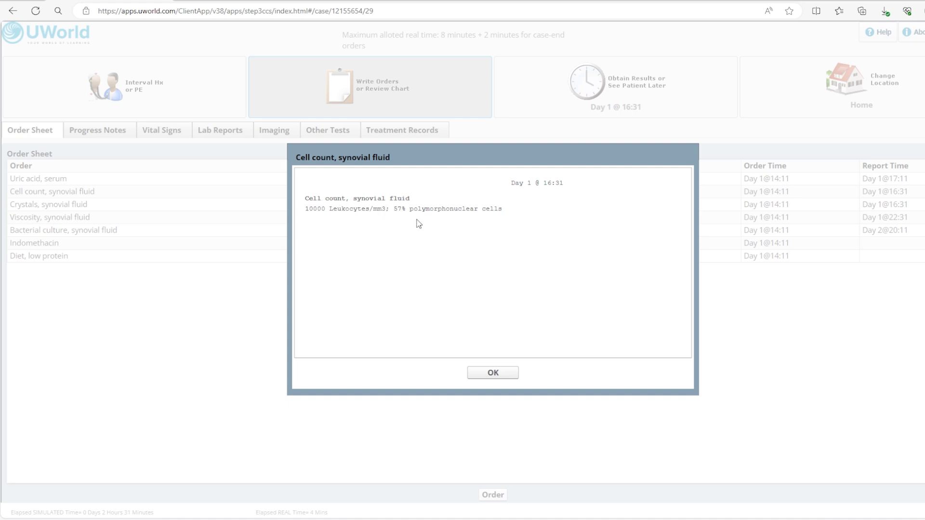
click(493, 373)
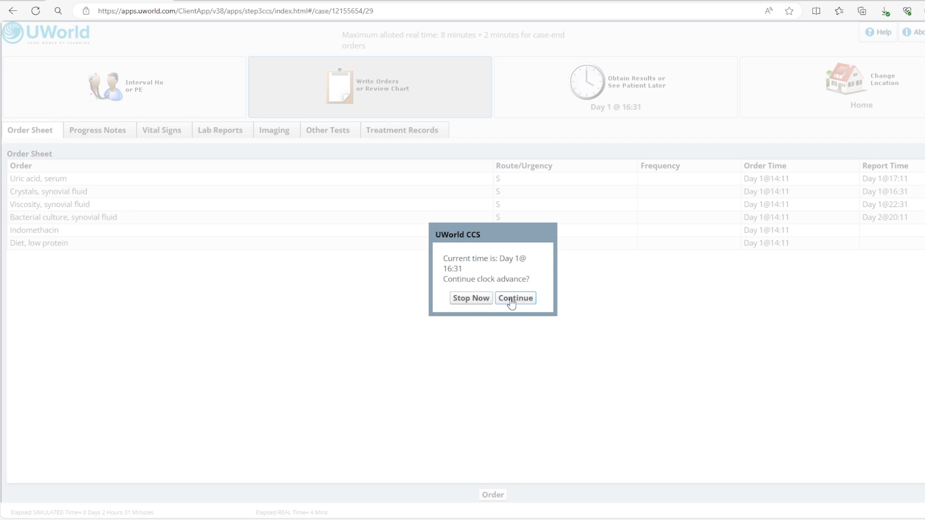
click(513, 301)
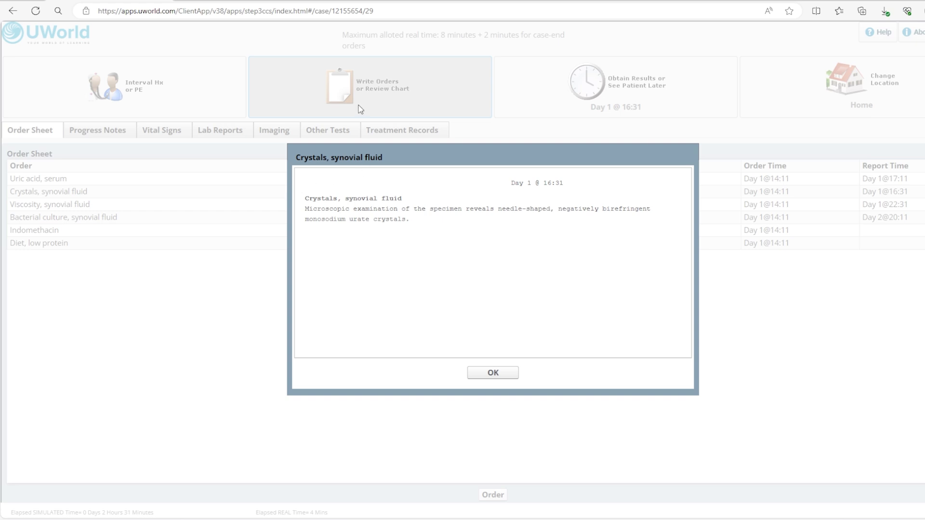
Step: Acknowledge the synovial fluid crystals, serum uric acid and synovial fluid viscosity results, continuing the clock advance after each one
click(494, 374)
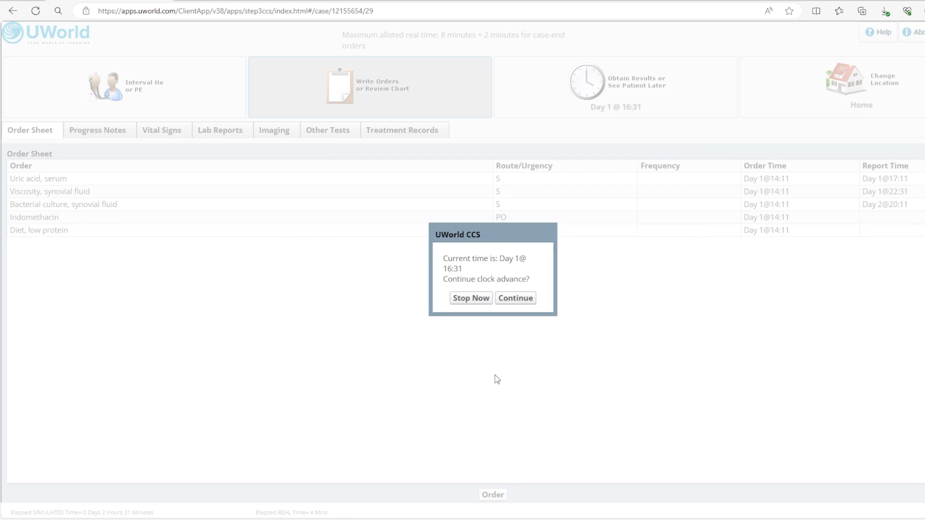
click(515, 300)
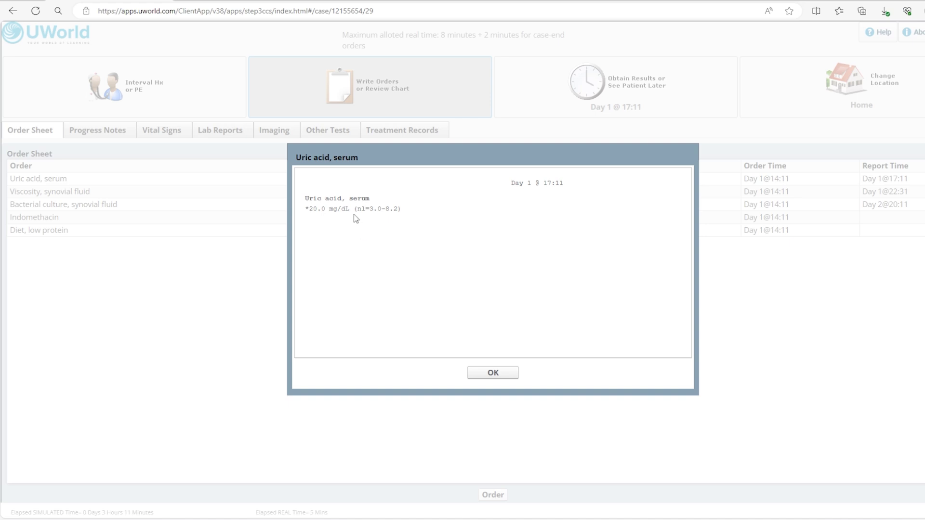
click(495, 376)
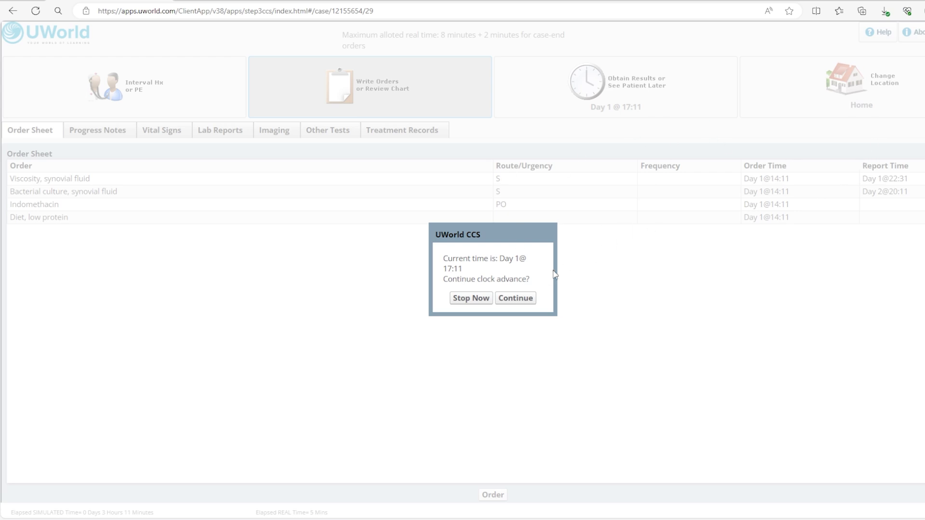
click(523, 300)
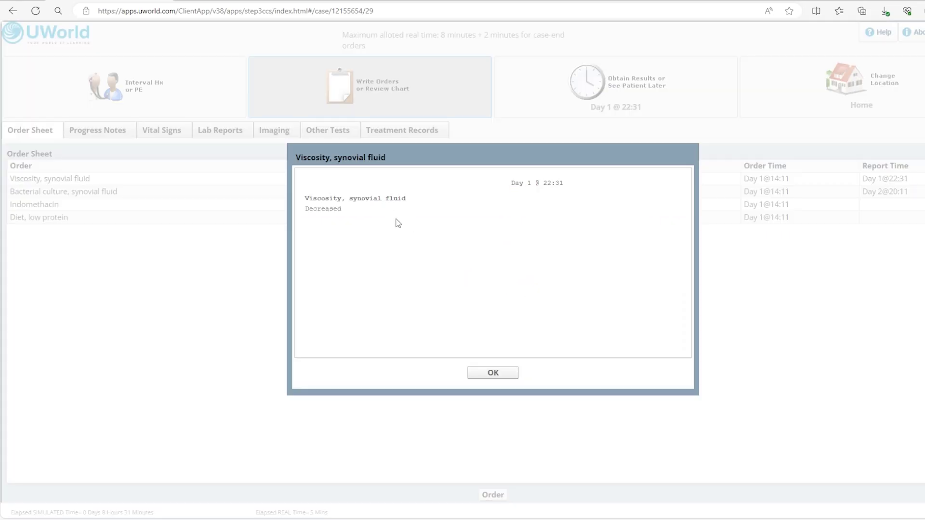
click(499, 376)
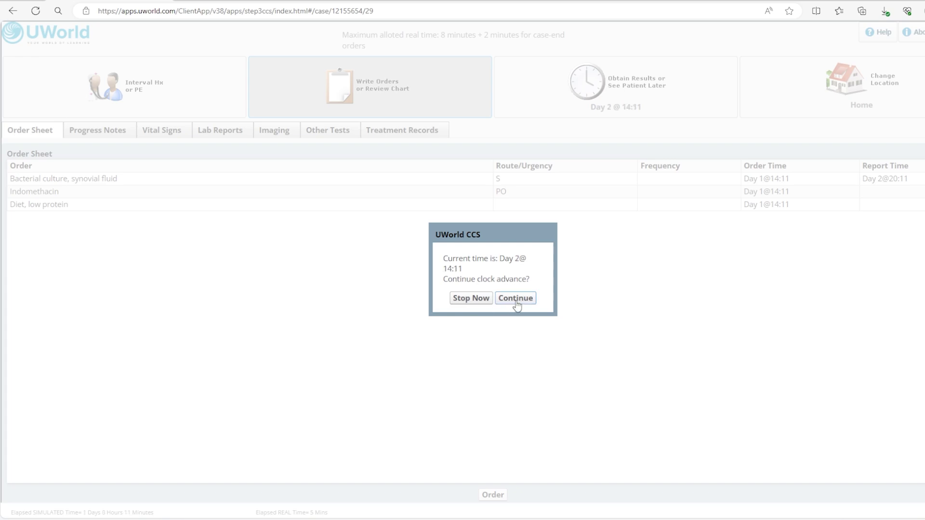
click(514, 305)
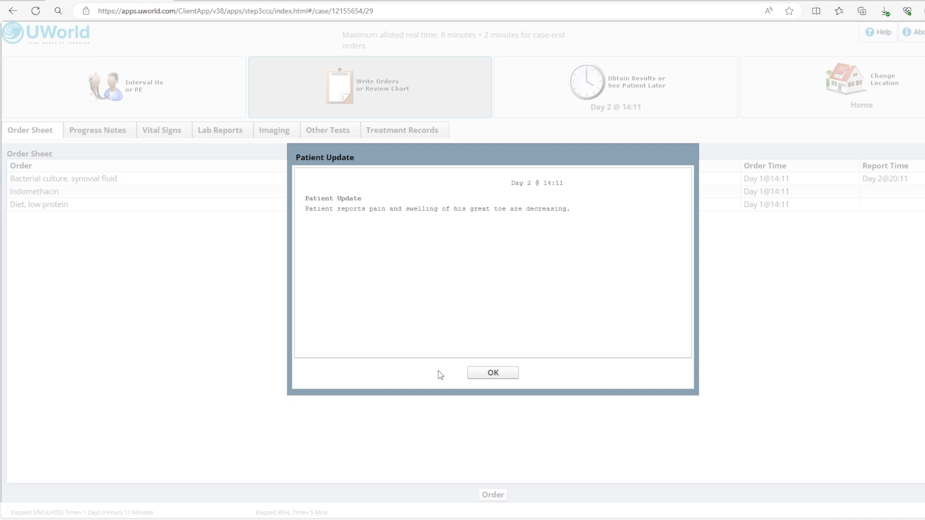
Step: Acknowledge the Day 2 patient update, synovial fluid bacterial culture and Day 5 patient update, continuing the clock advance to the case end
click(485, 380)
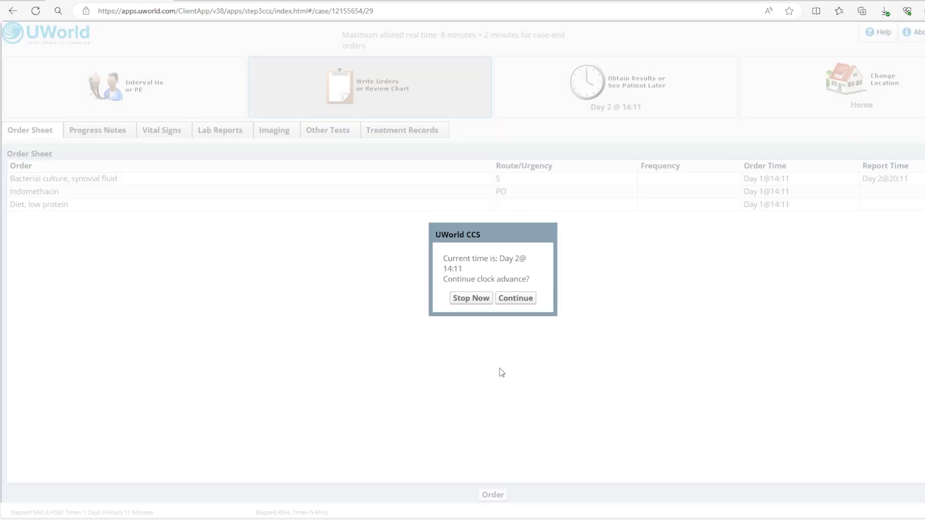
click(525, 299)
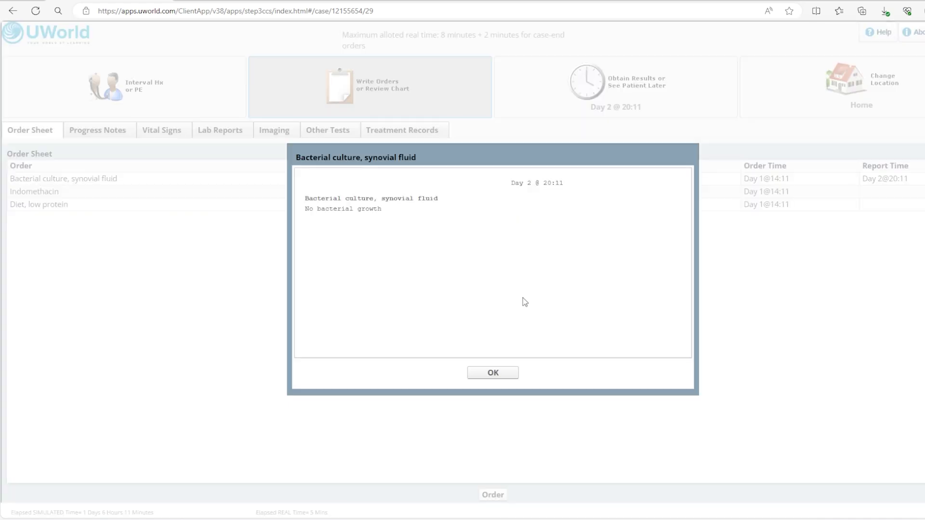
click(492, 375)
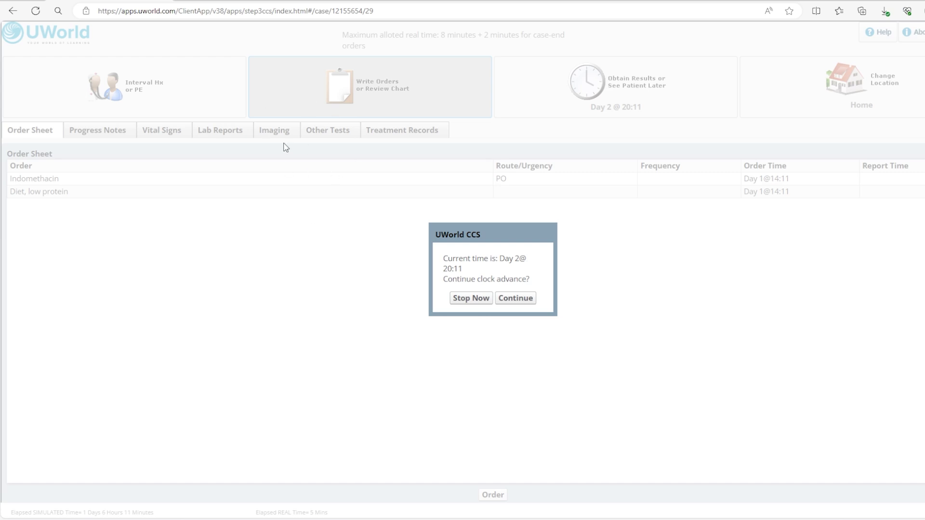
click(519, 299)
click(522, 300)
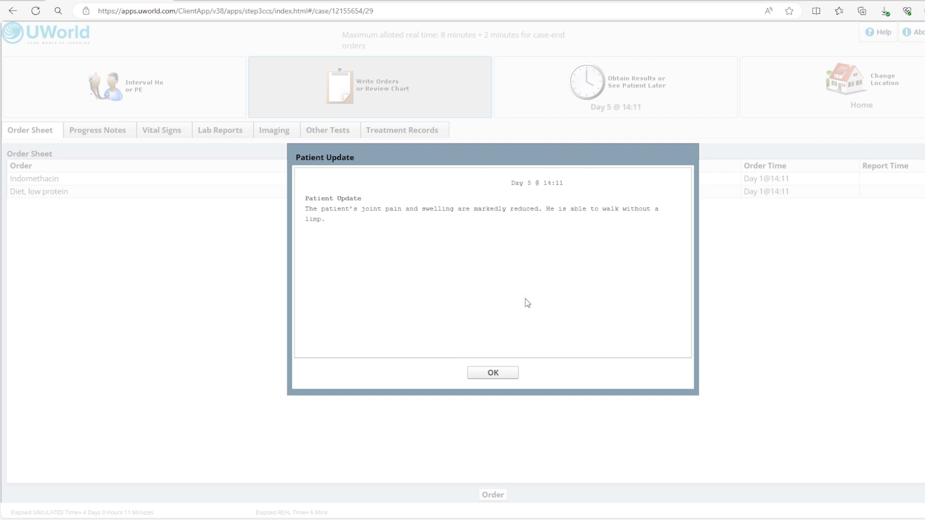
click(502, 375)
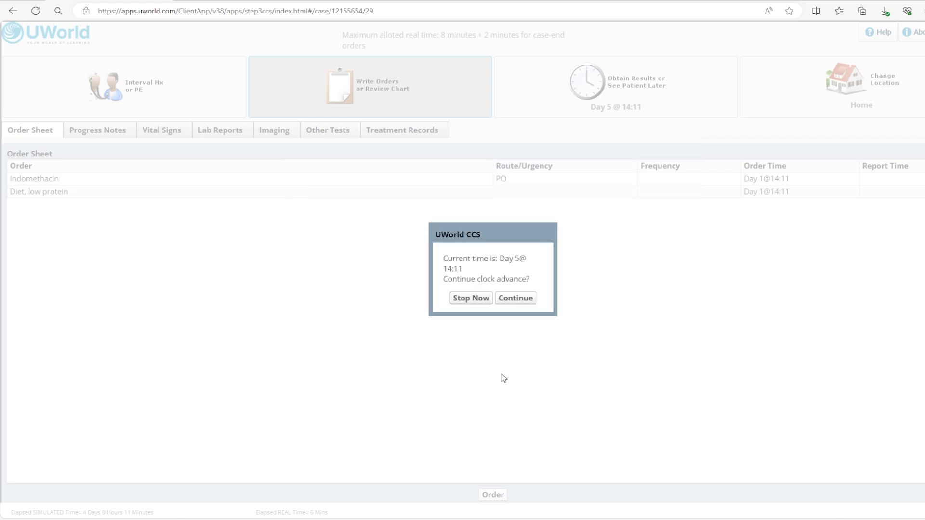
click(514, 300)
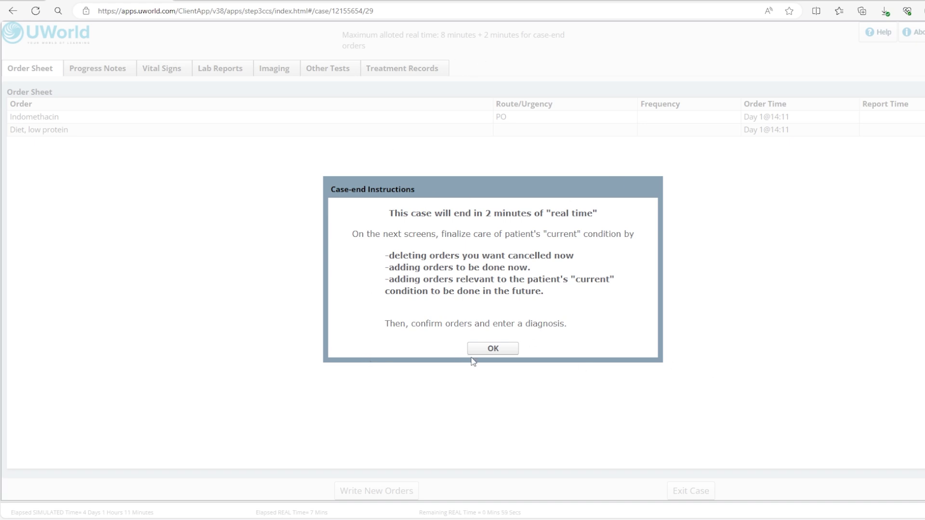
Step: Acknowledge the case-end instructions and open the entry form for new final orders
click(492, 349)
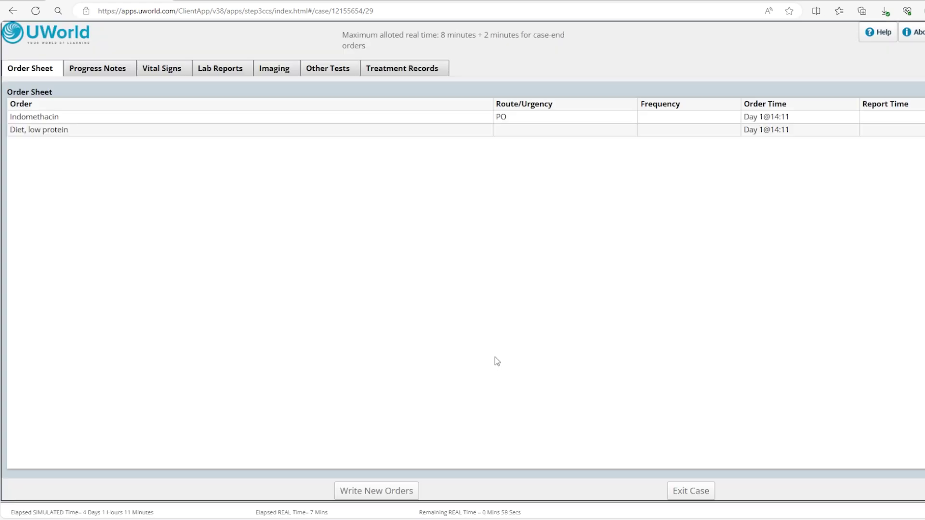
click(406, 490)
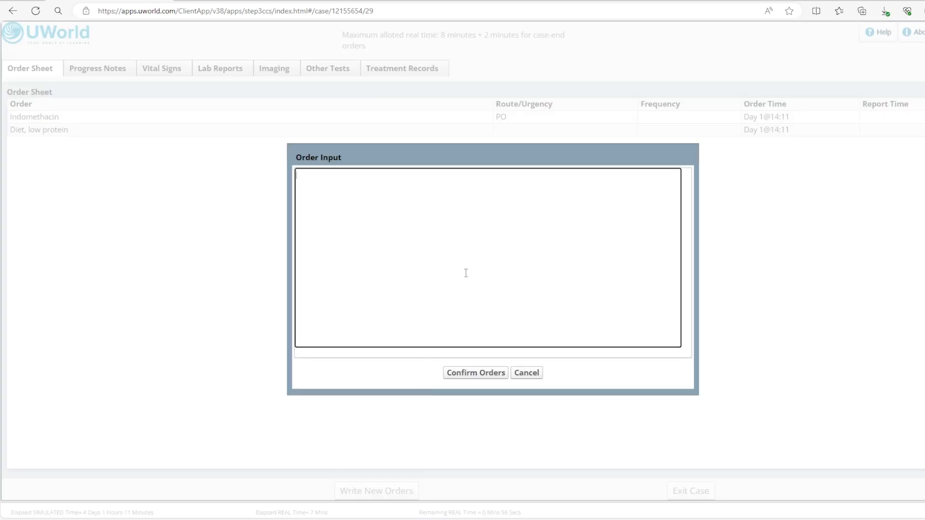